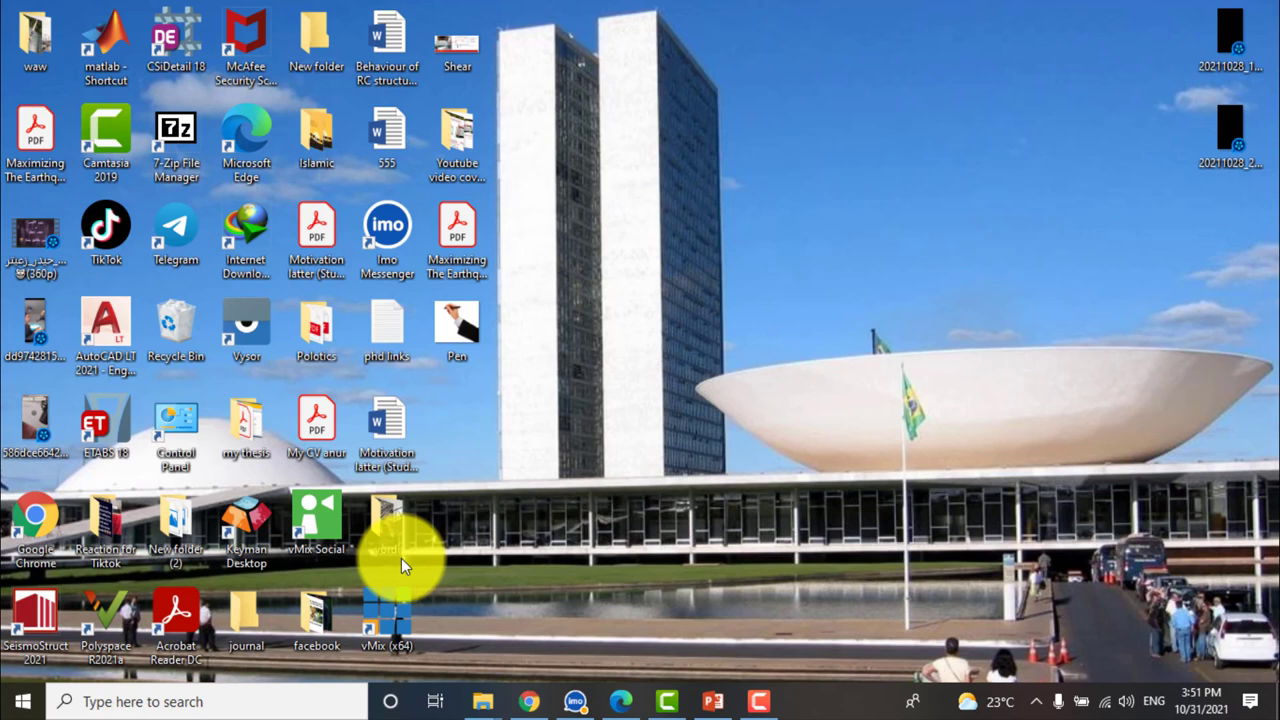
Bring back PowerPoint's blank slide 2, then launch Chrome on a new tab
left_click(713, 701)
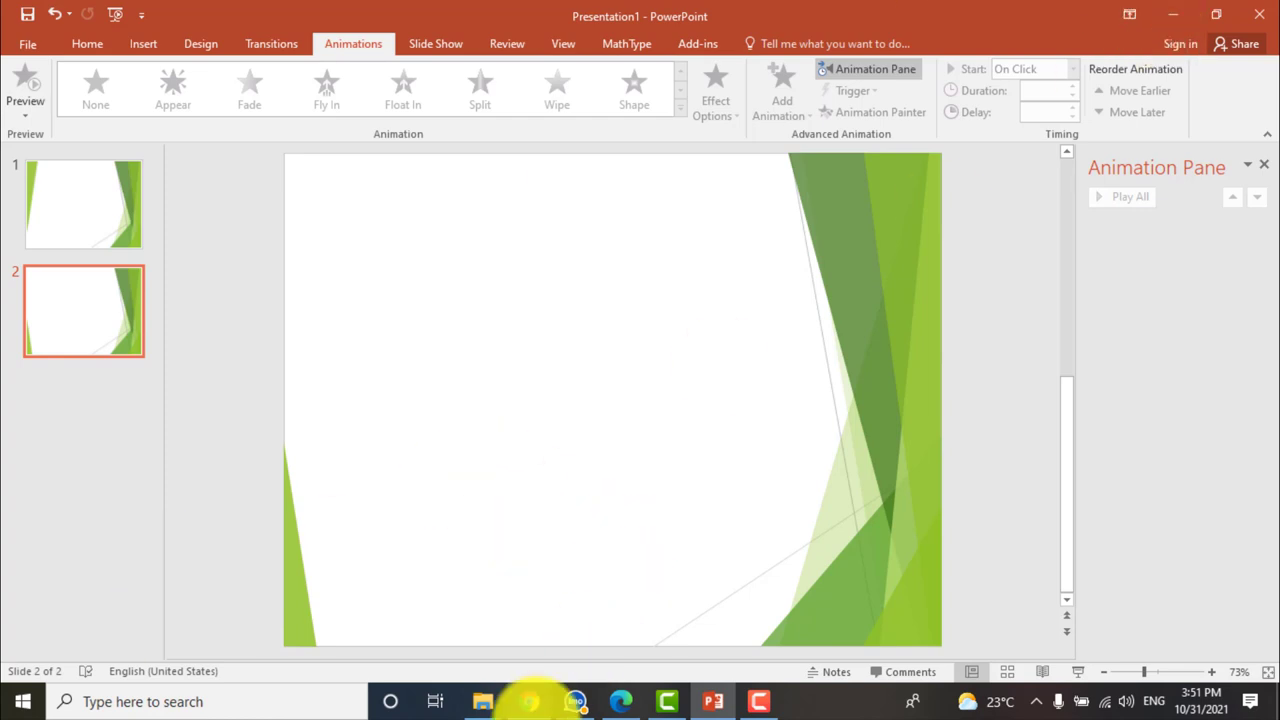
left_click(529, 701)
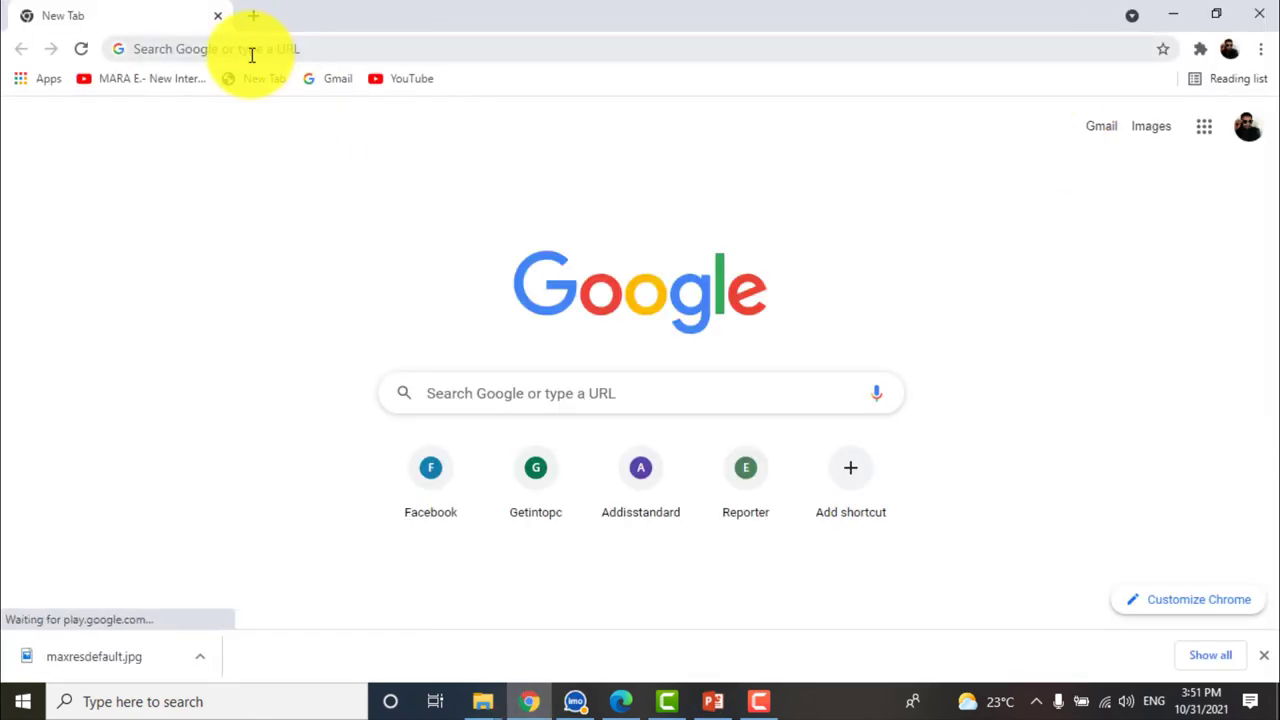
Search Google for 'Handwriting png' to find hand-with-pen images, then minimize Chrome
left_click(252, 50)
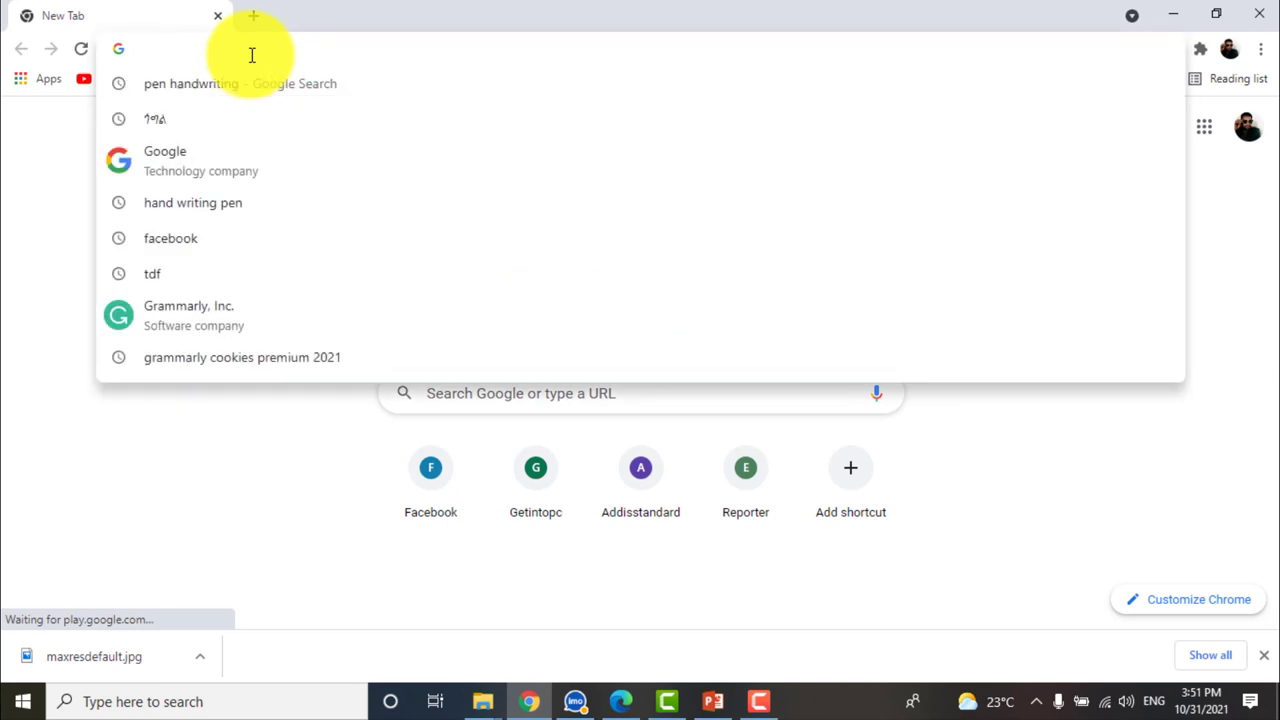
type("google")
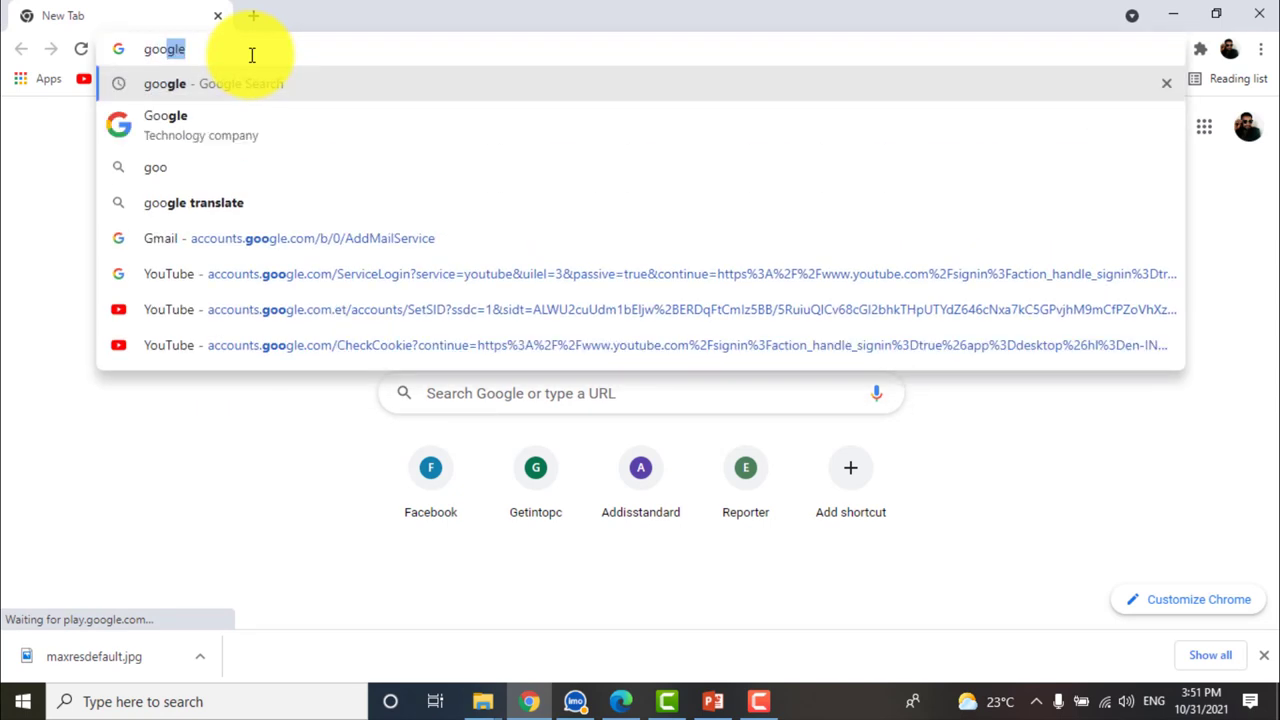
key("Return")
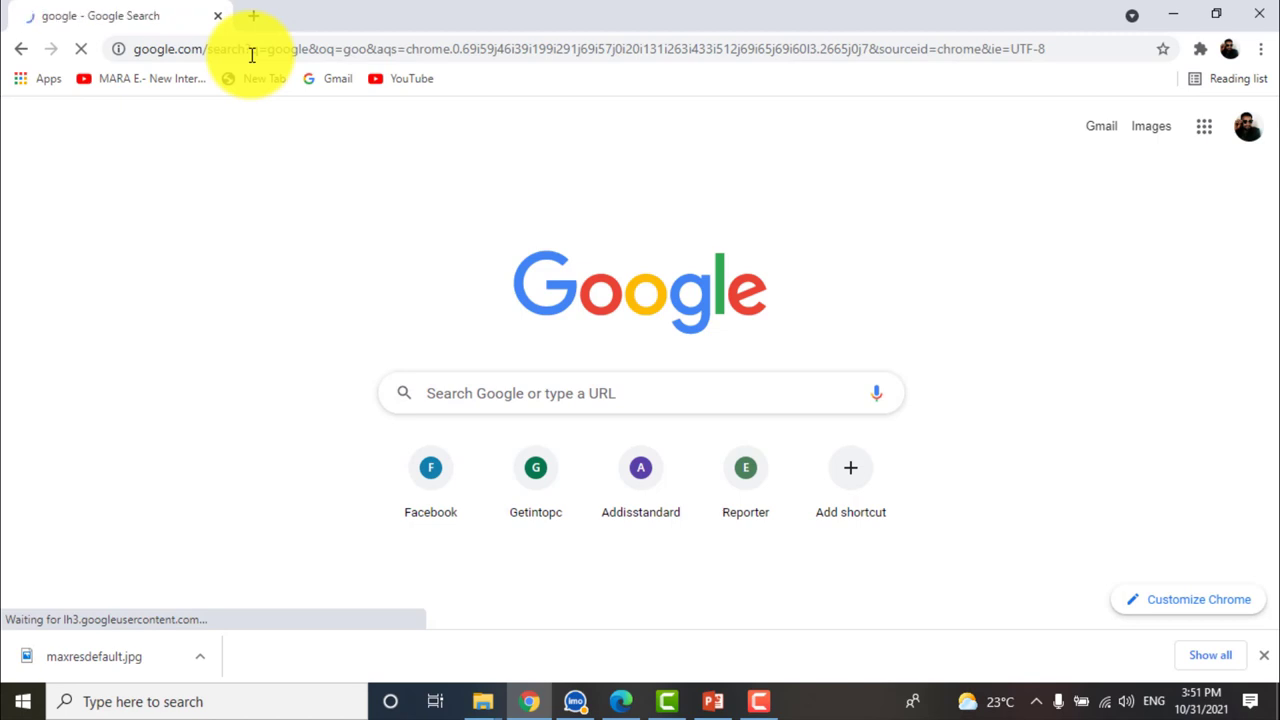
left_click(270, 147)
key("BackSpace")
key("BackSpace")
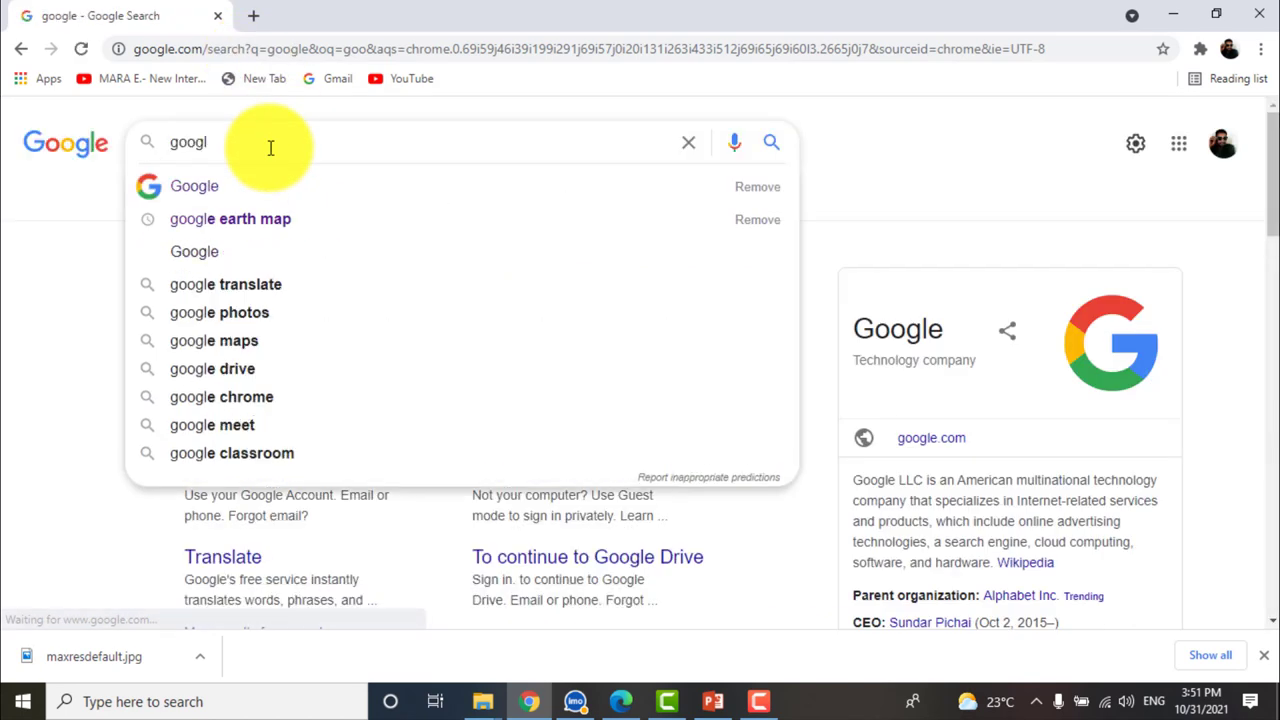
key("BackSpace")
key("BackSpace")
key("BackSpace")
type("a")
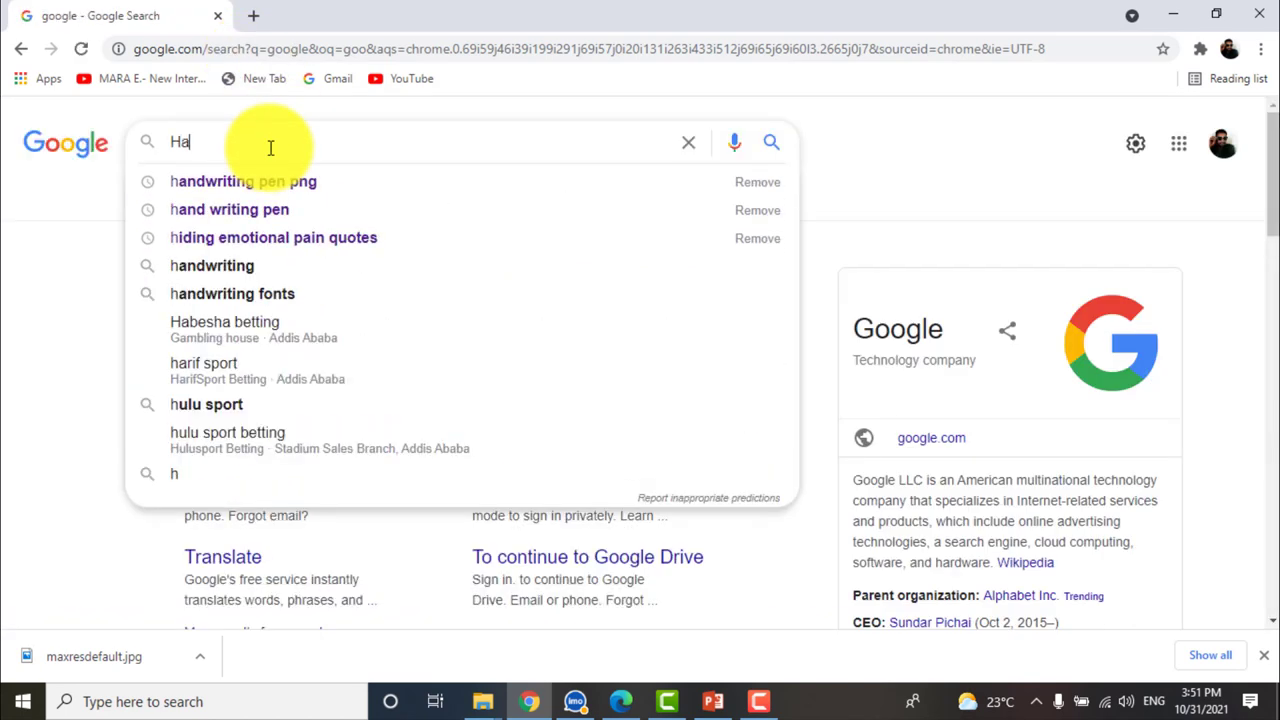
type("ndwrit")
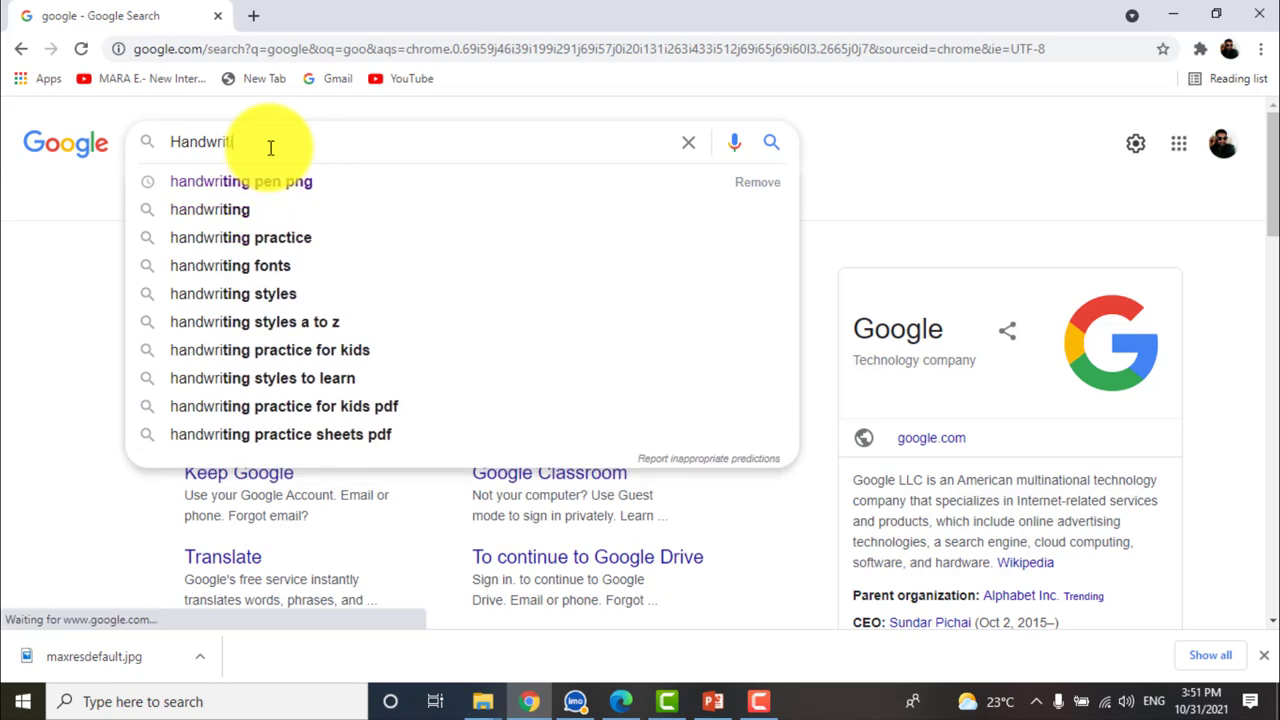
type("ing p")
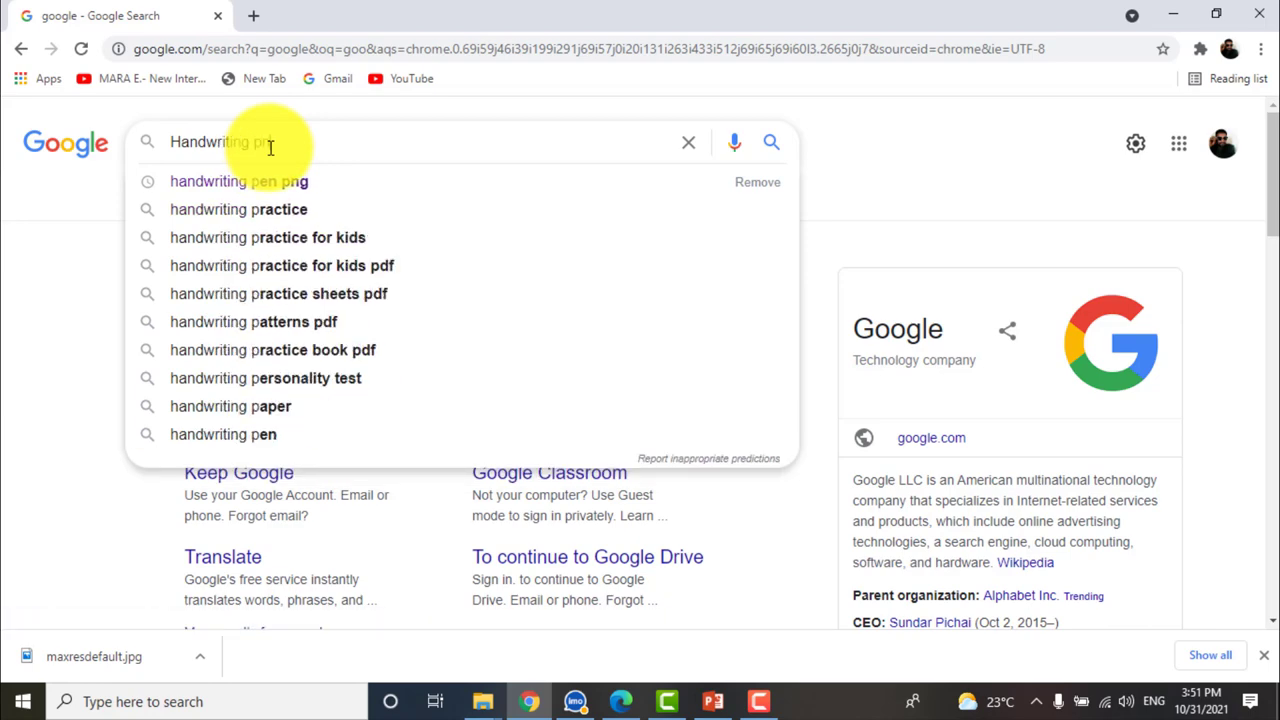
type("ng")
key("Return")
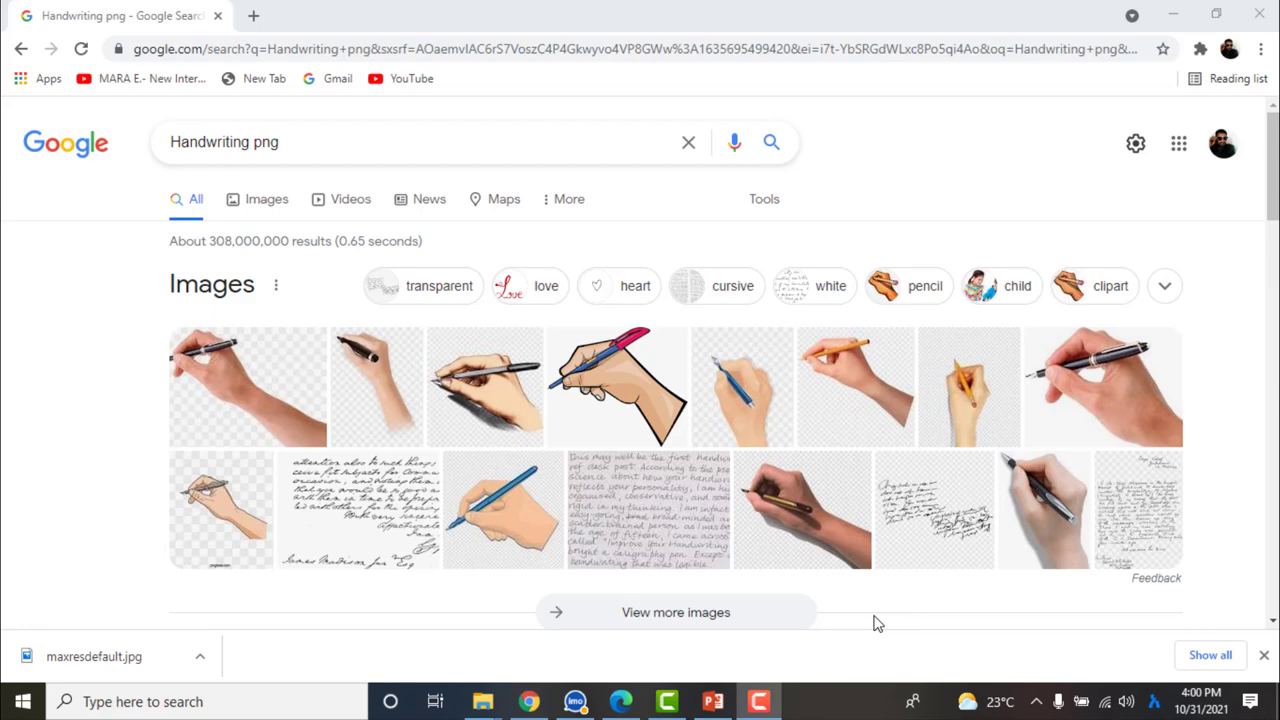
left_click(1176, 20)
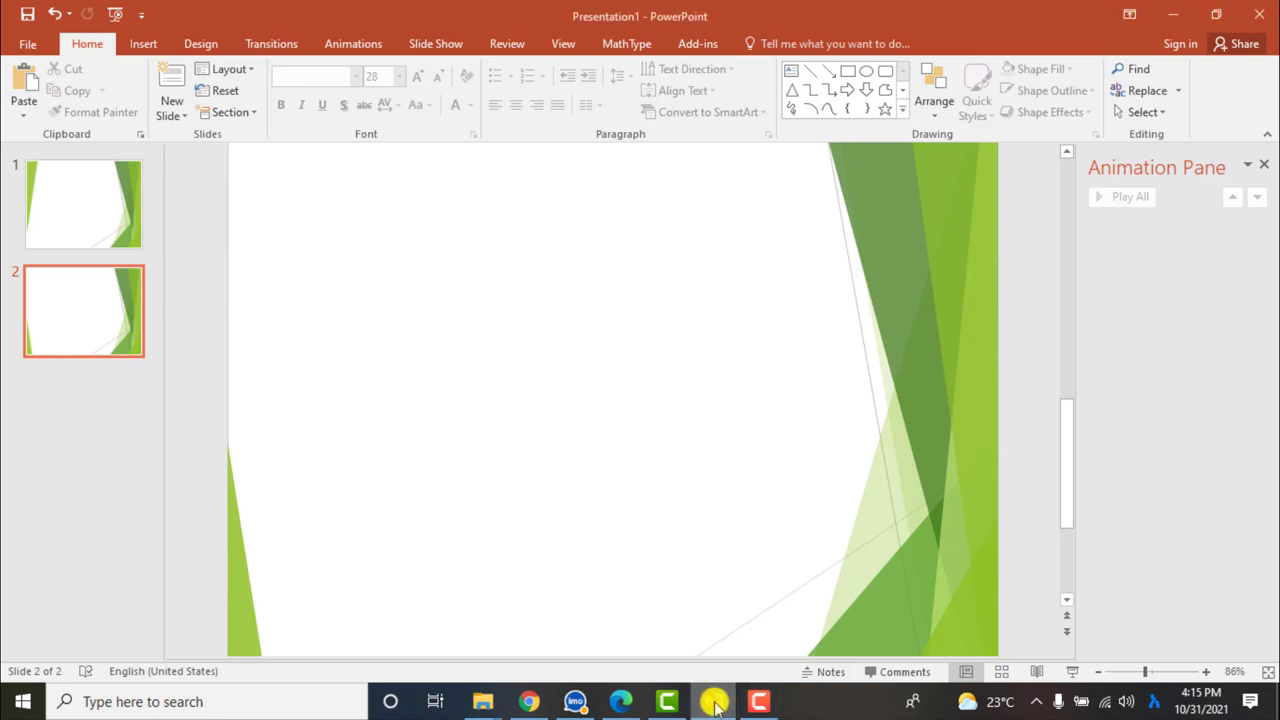
Add a text box on slide 2 and type the Amharic phrase using Amharic keyboard input
left_click(714, 703)
left_click(714, 703)
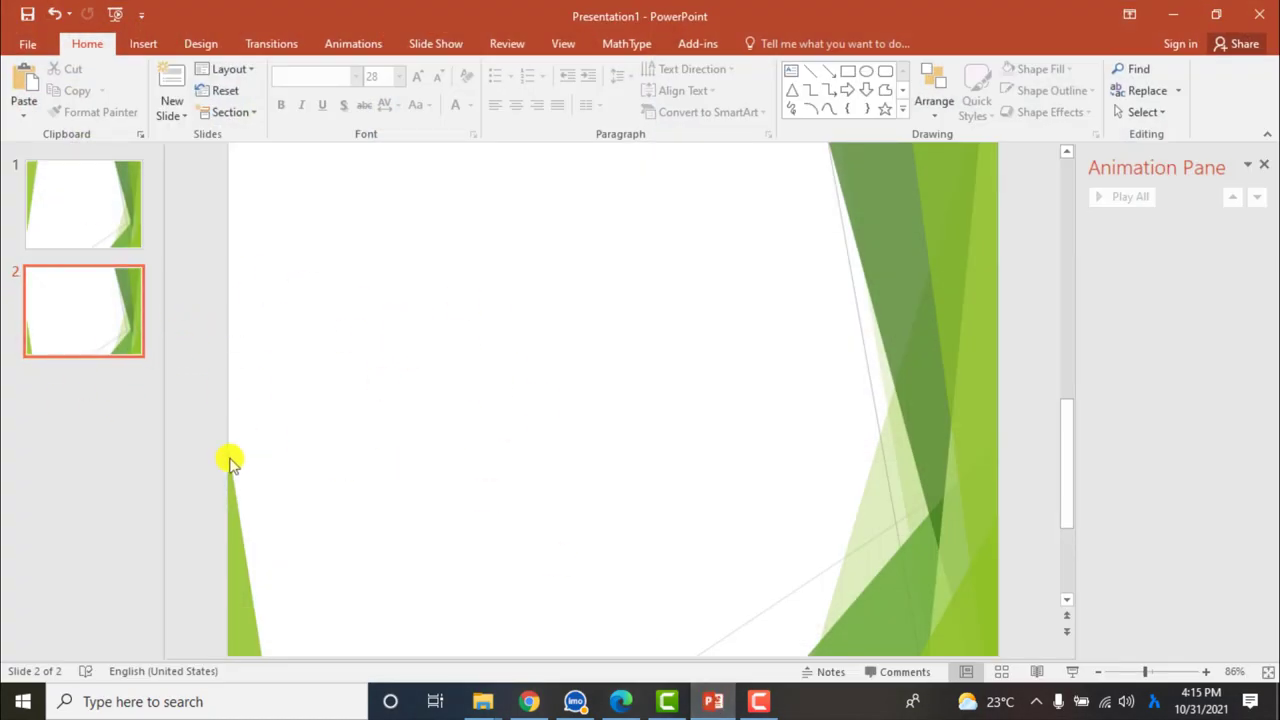
left_click(793, 76)
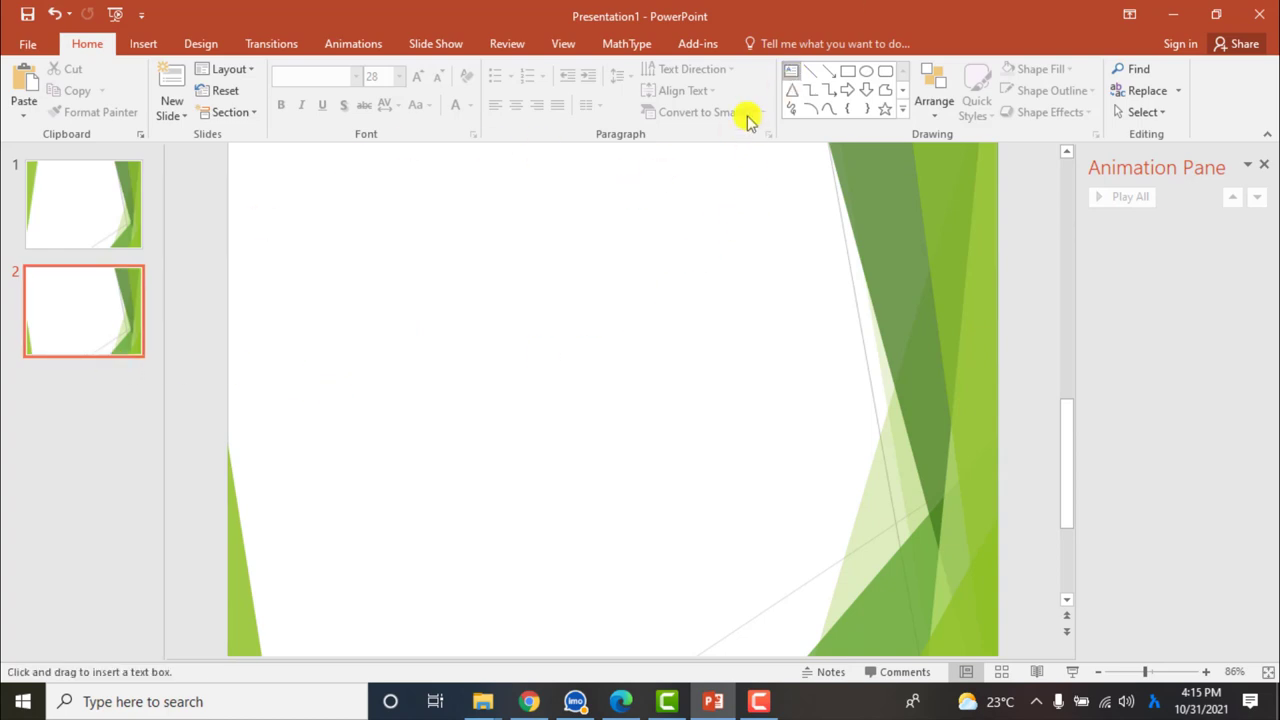
left_click(484, 316)
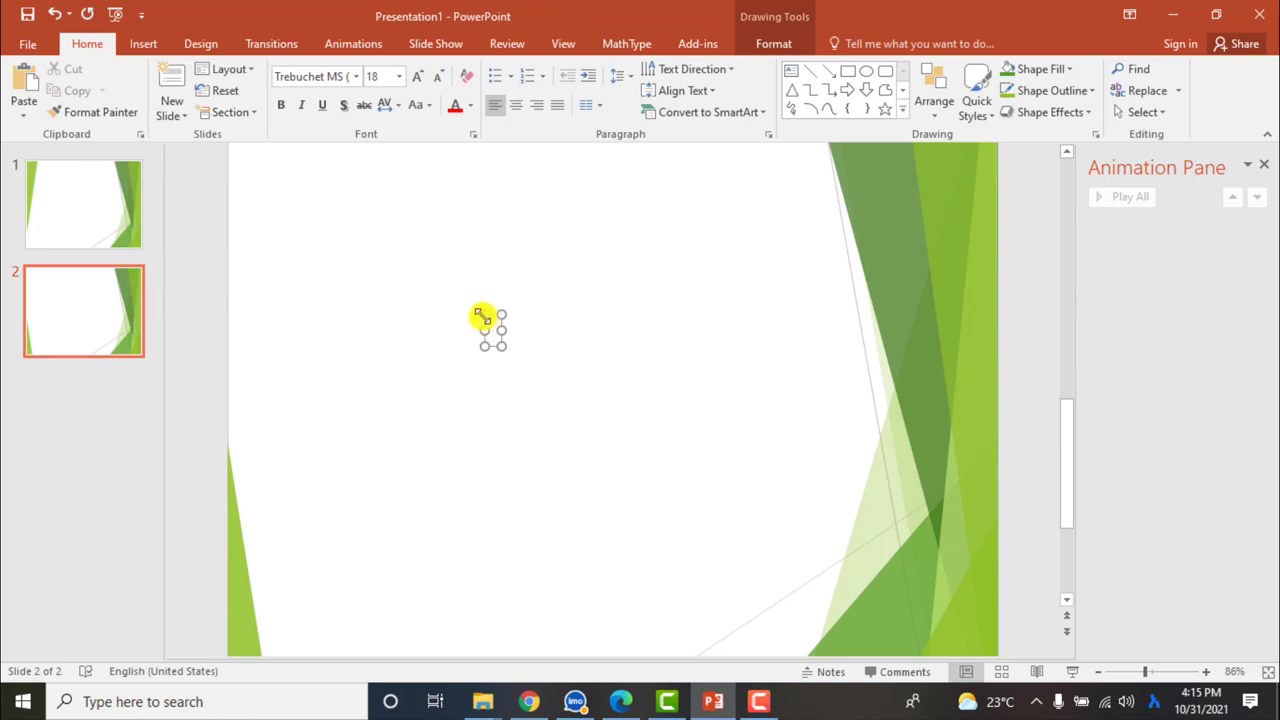
left_click(1157, 702)
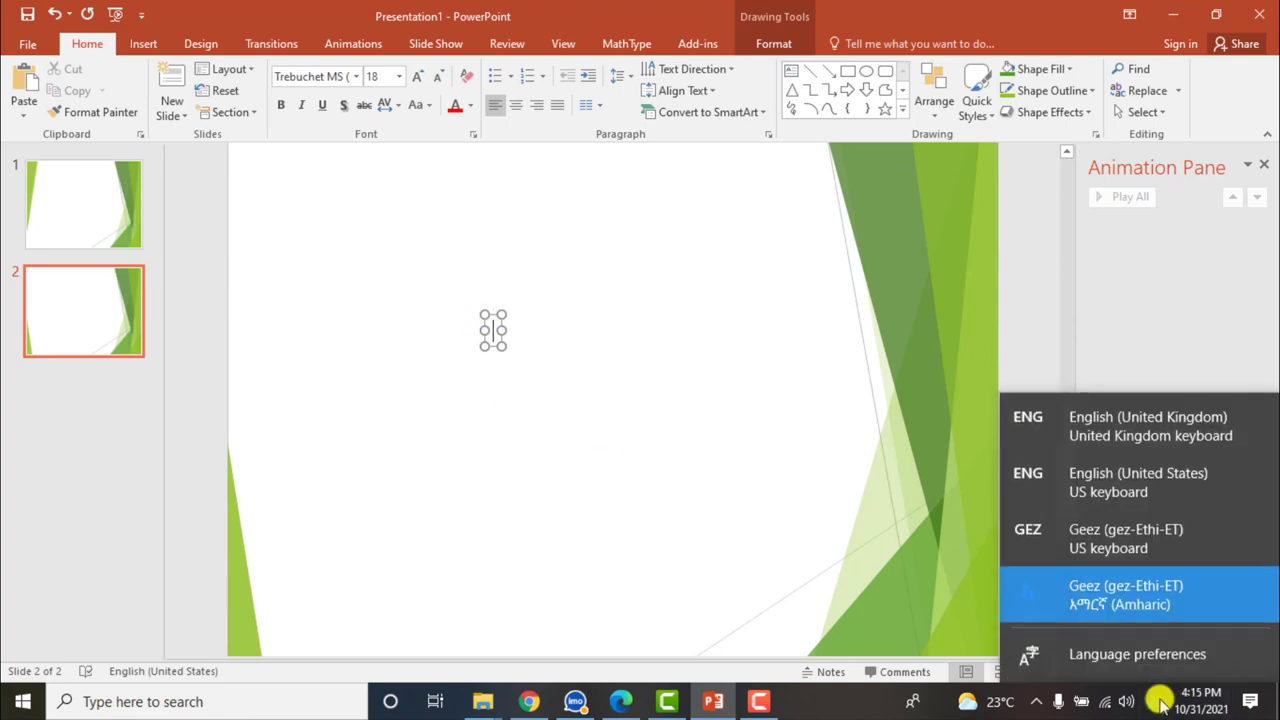
left_click(1125, 594)
type("እ")
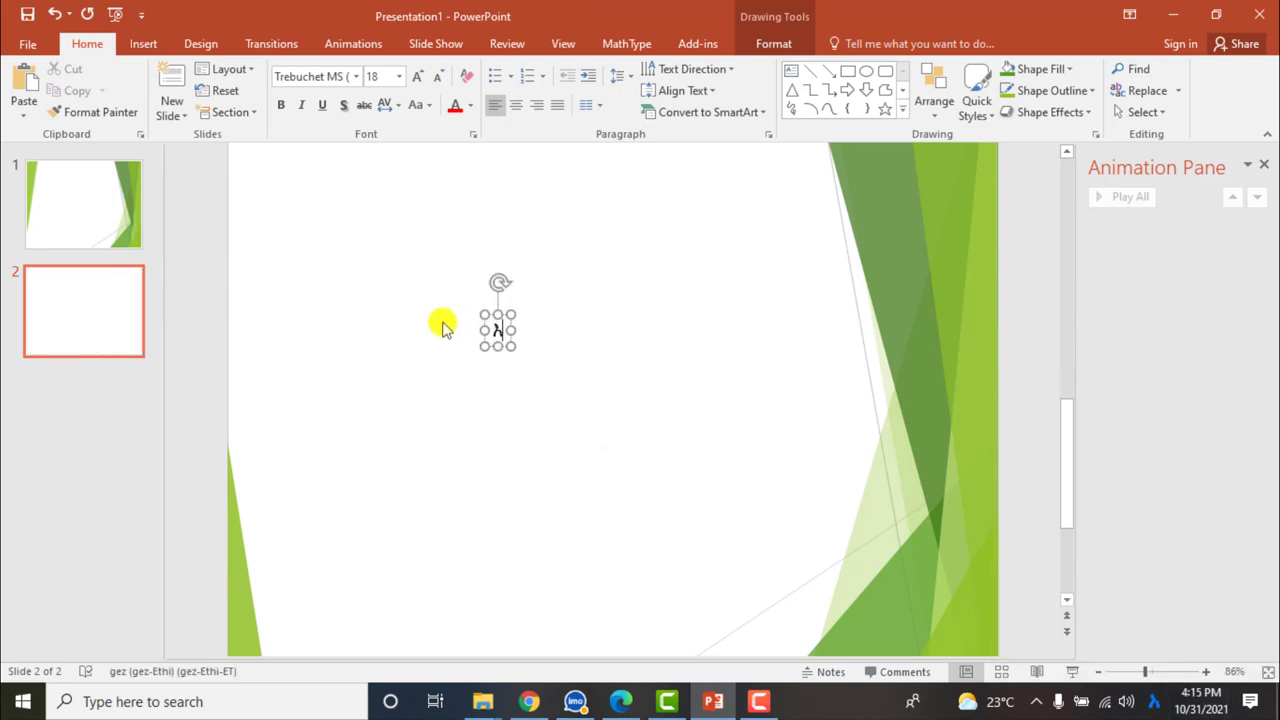
type("ና")
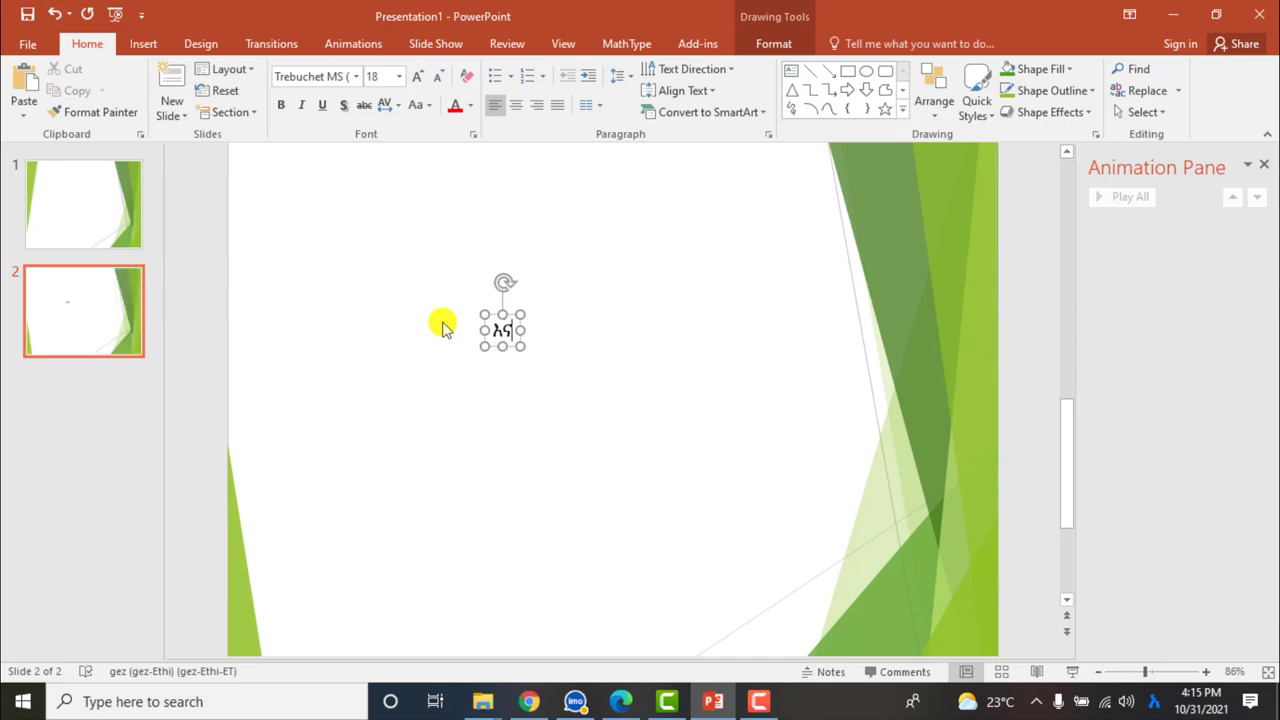
type("ቴ")
type(" አው")
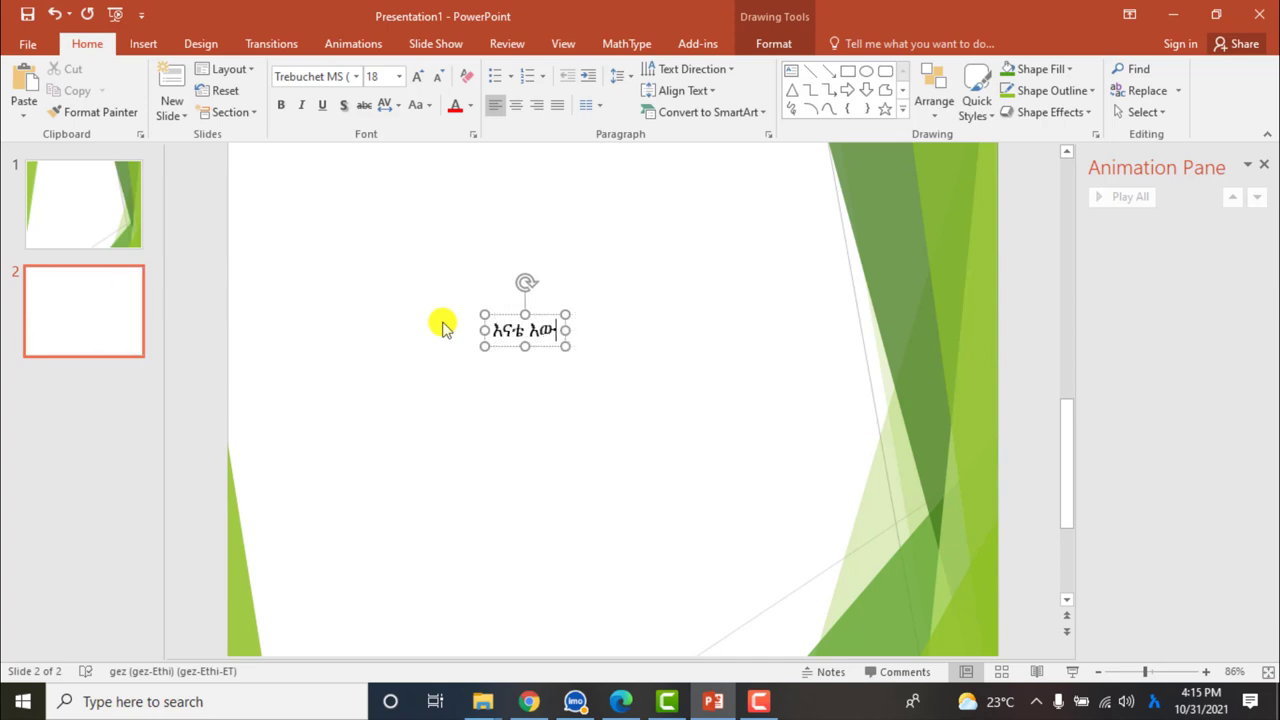
key("BackSpace")
type("ወድሽ")
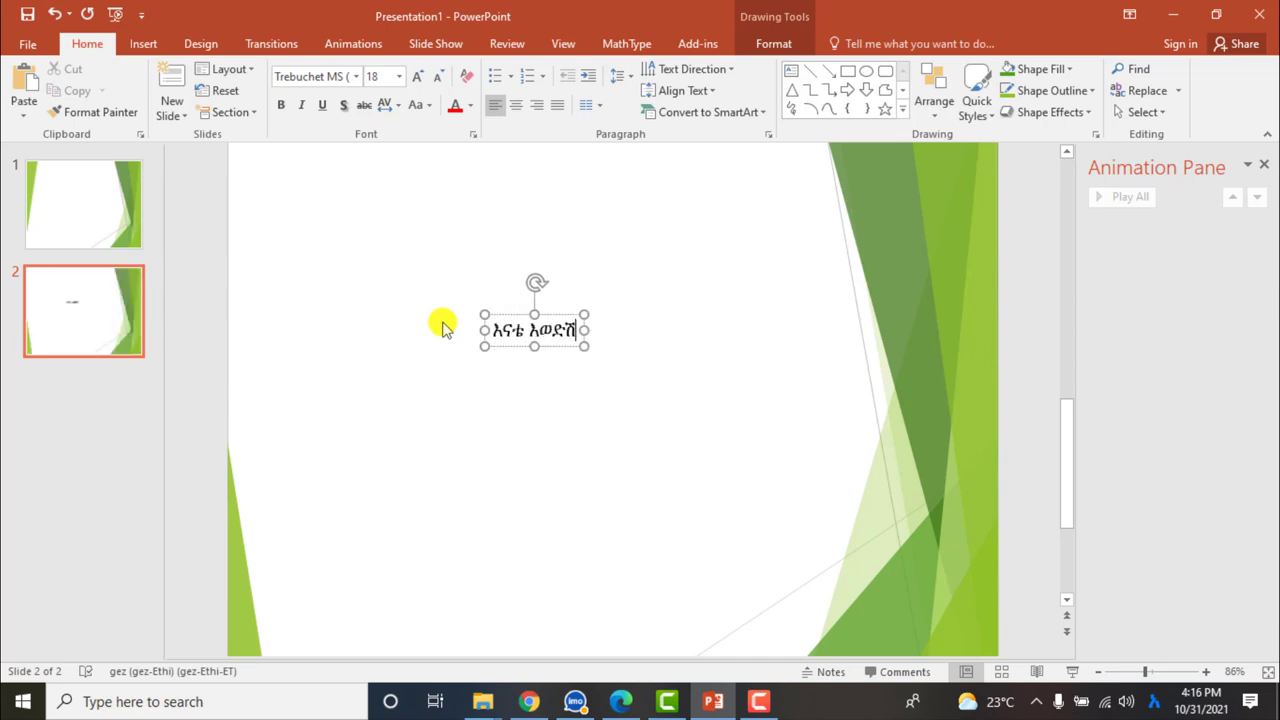
type("ለው")
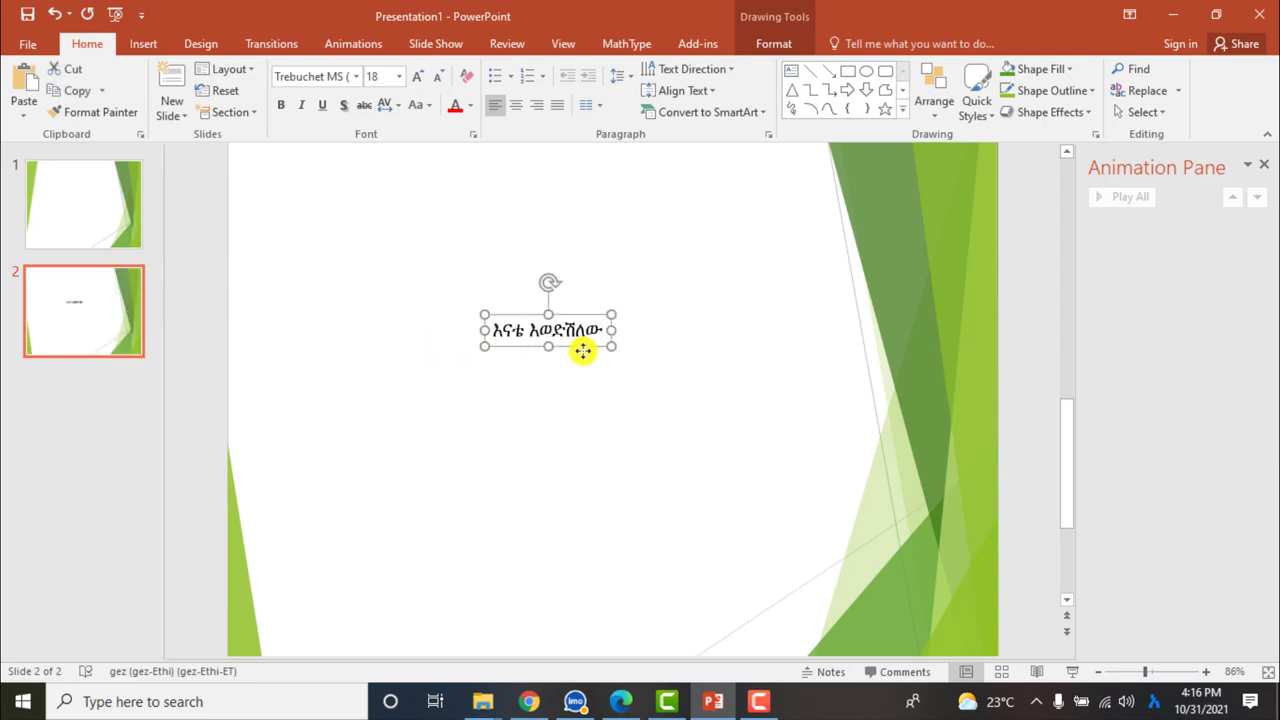
Set the Amharic text to 32 pt and position the box near the slide centre
left_click_drag(583, 347, 637, 367)
left_click(399, 76)
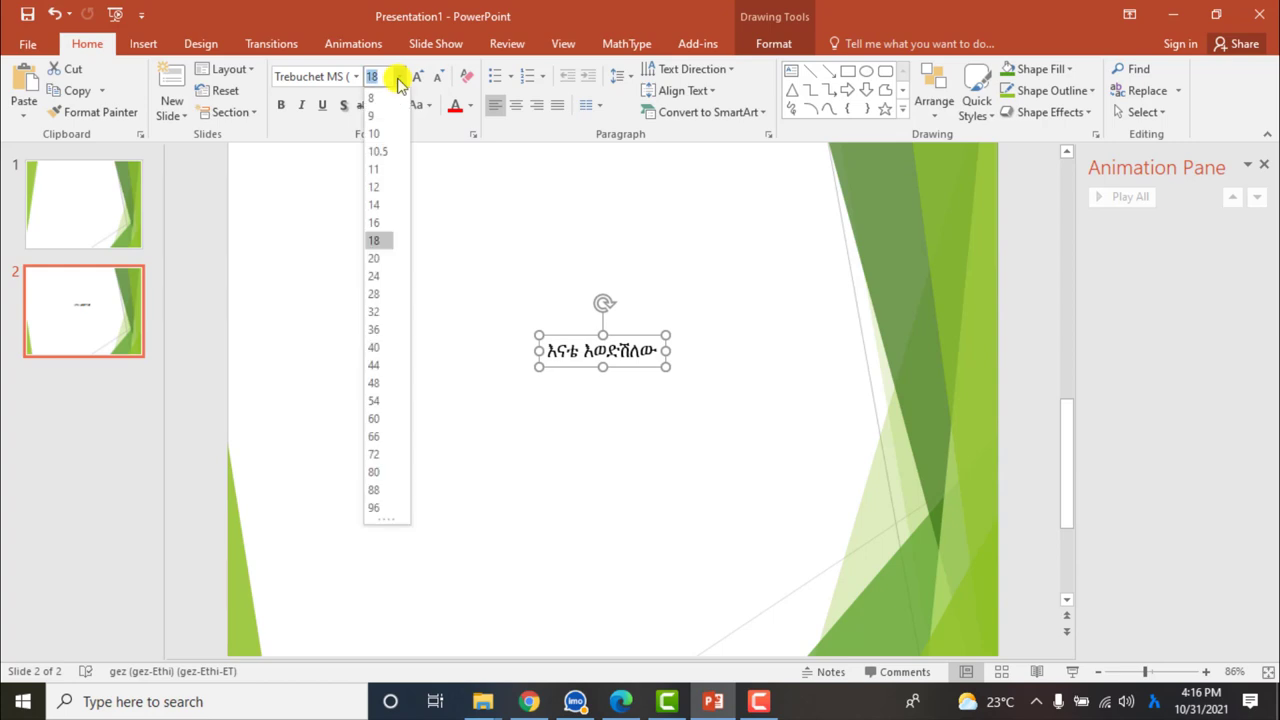
left_click(379, 312)
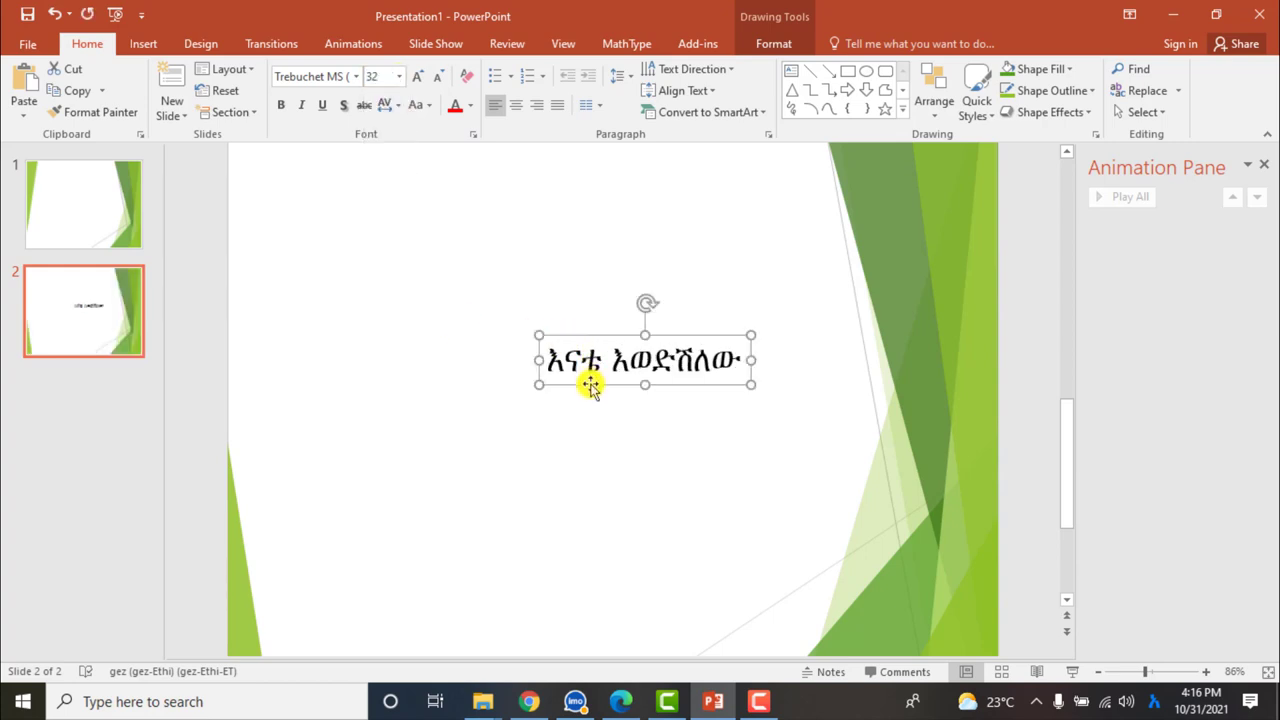
left_click_drag(586, 383, 551, 381)
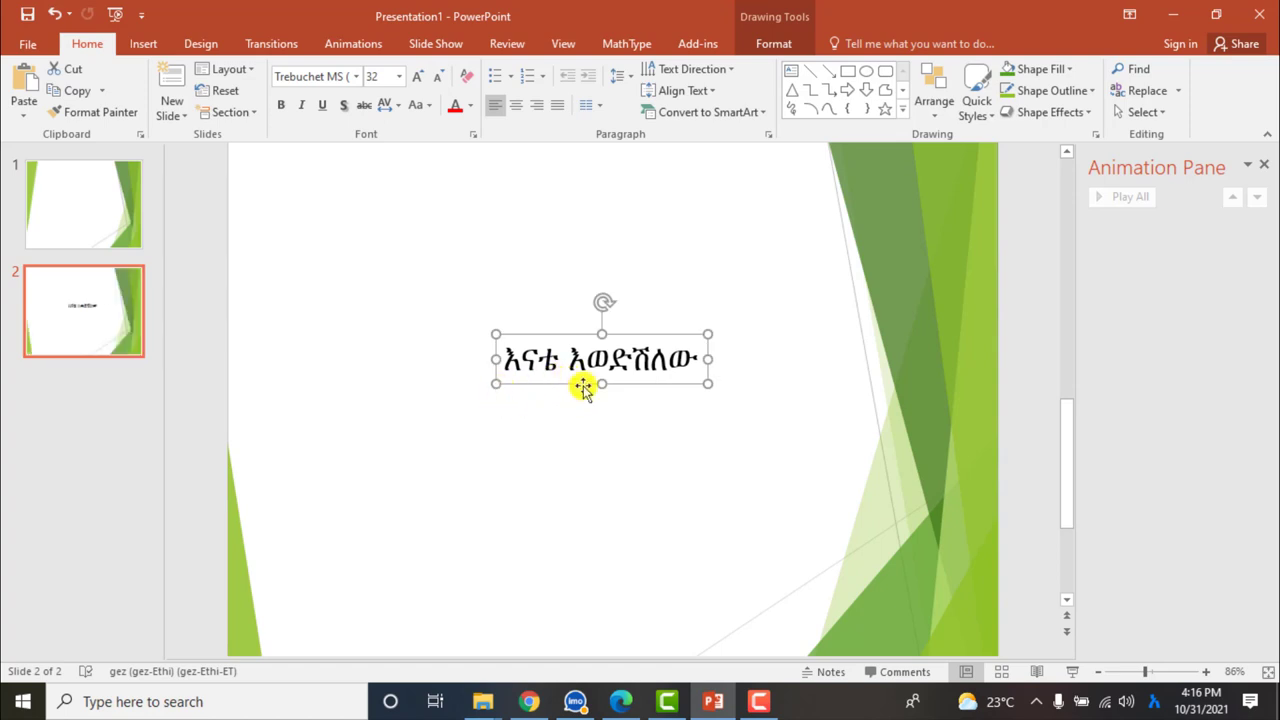
left_click(558, 396)
left_click(607, 362)
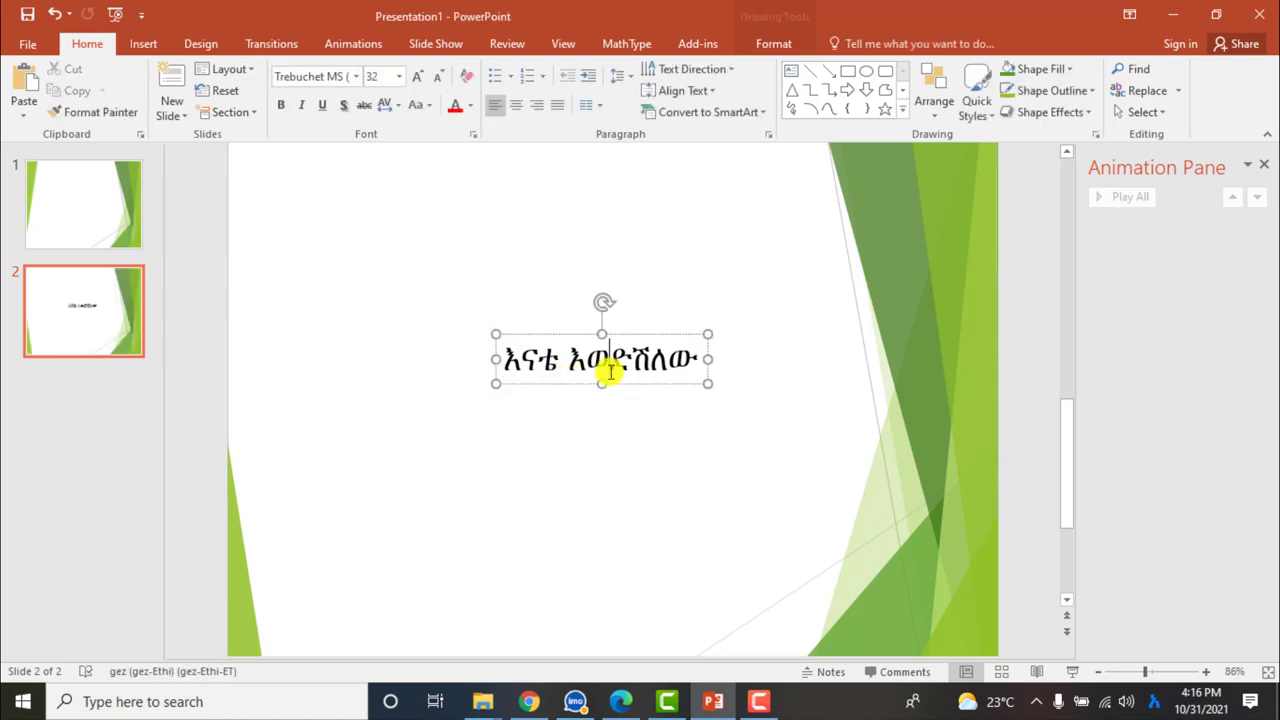
left_click(575, 405)
Insert the Pen picture file onto slide 2
left_click(146, 44)
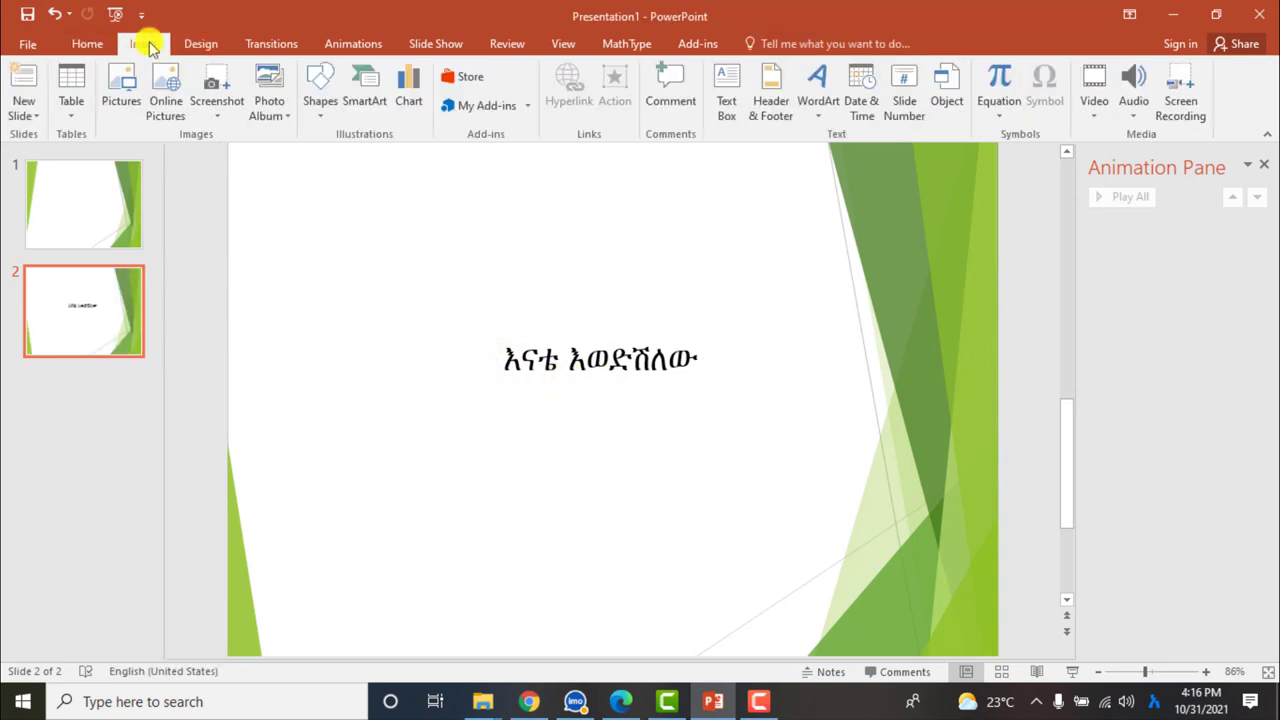
left_click(121, 84)
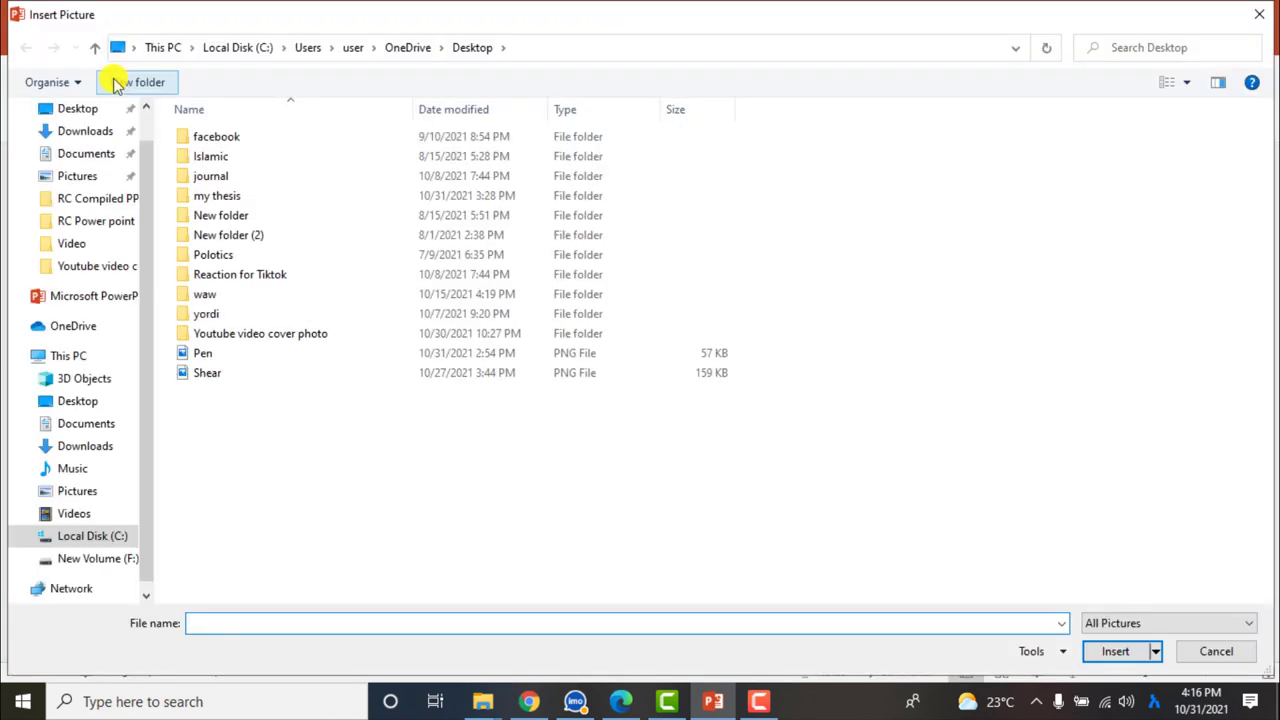
left_click(203, 357)
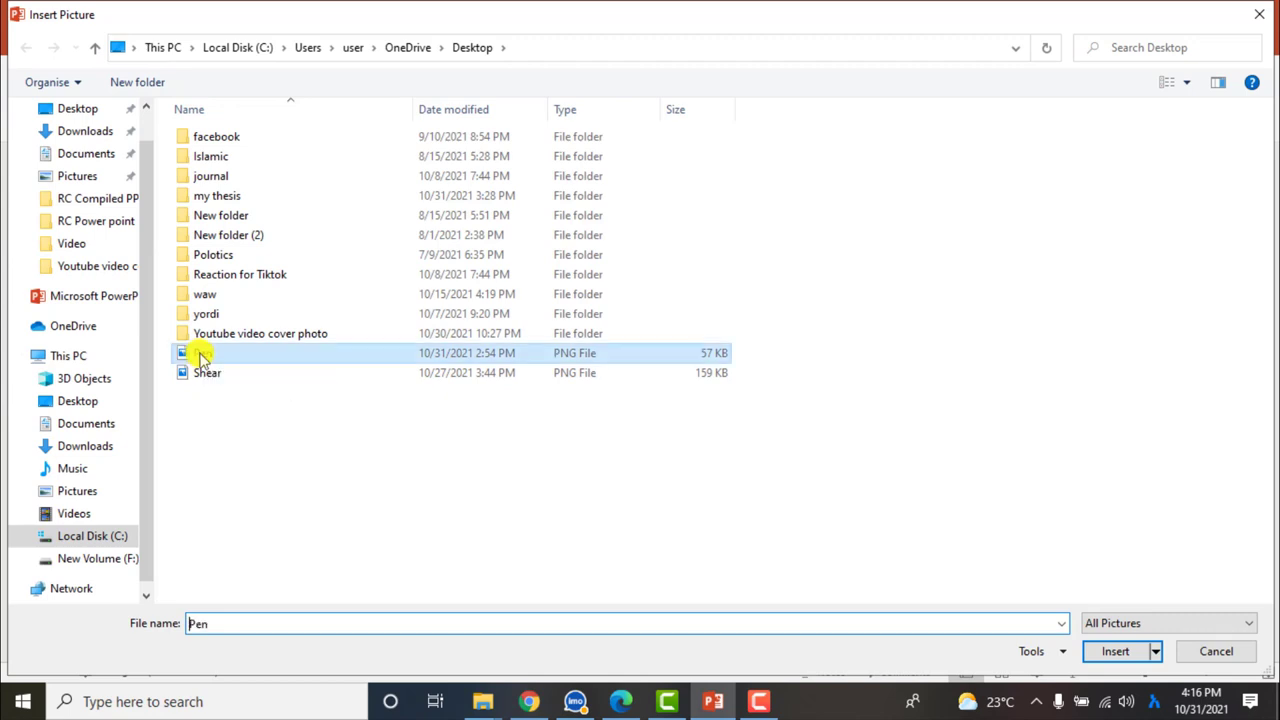
left_click(1102, 651)
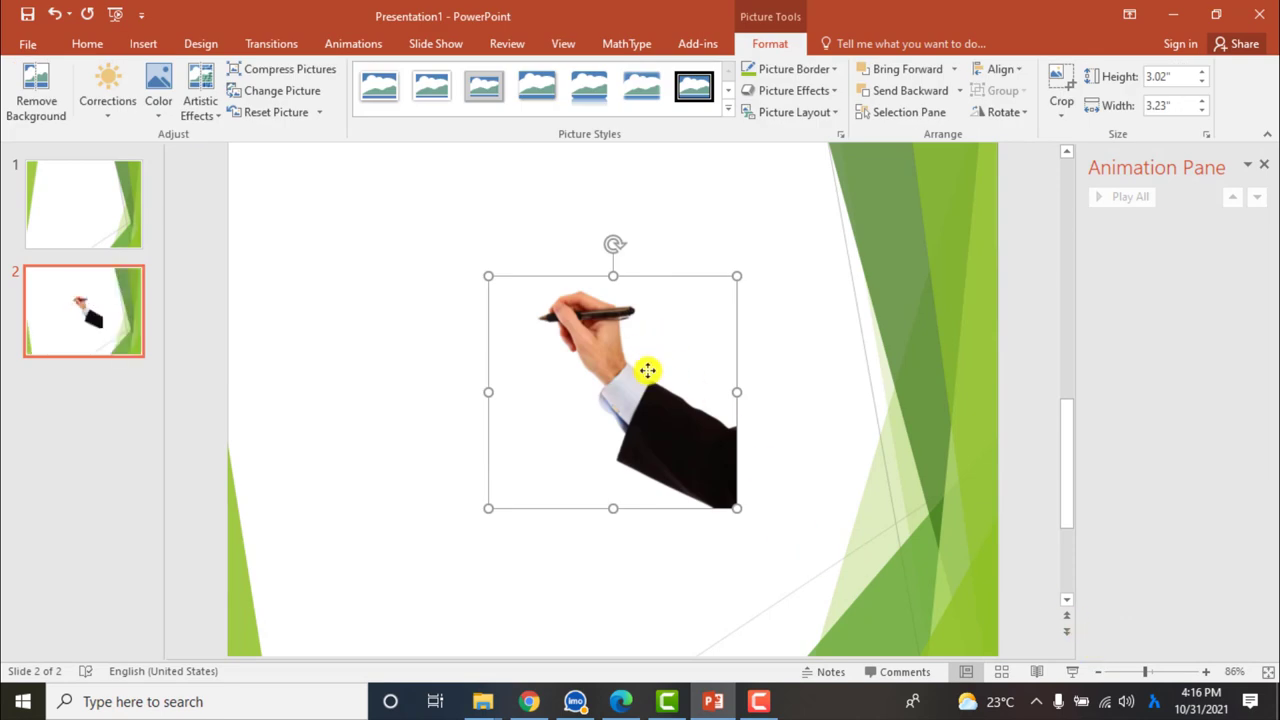
Send the hand picture to back just below the text, and add the missing letter ቴ
left_click_drag(651, 369, 656, 440)
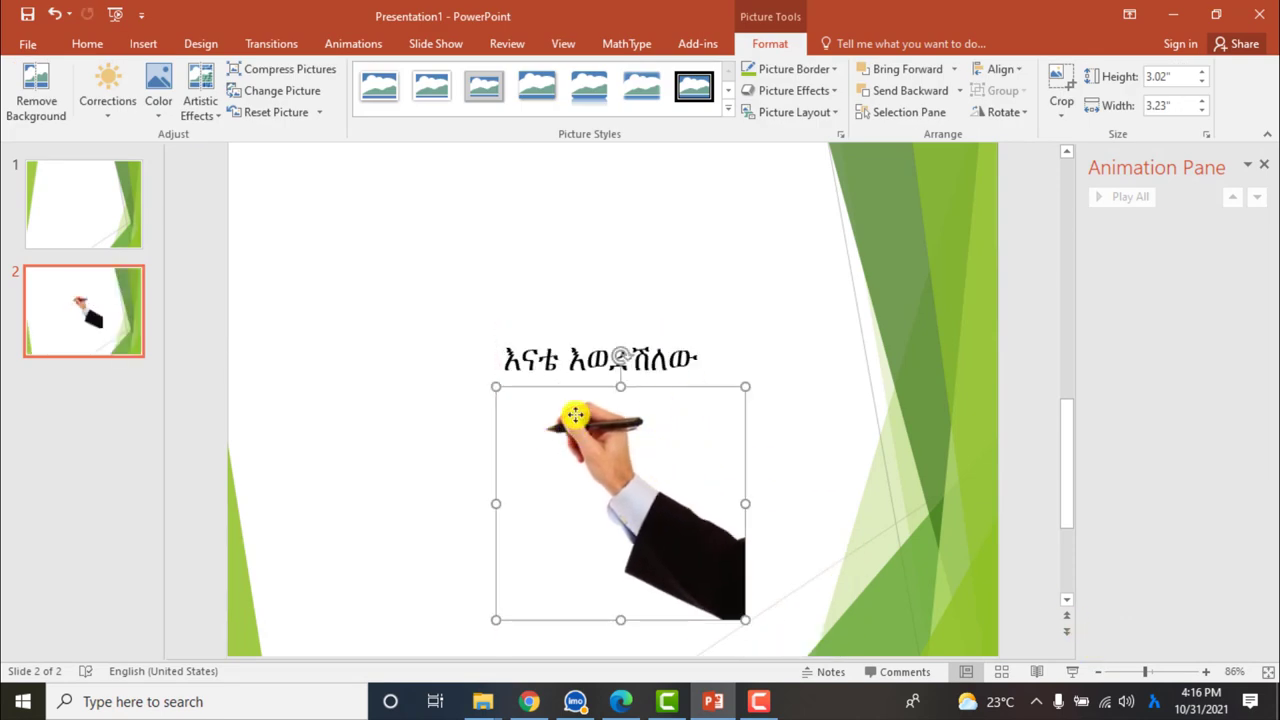
left_click_drag(573, 414, 583, 420)
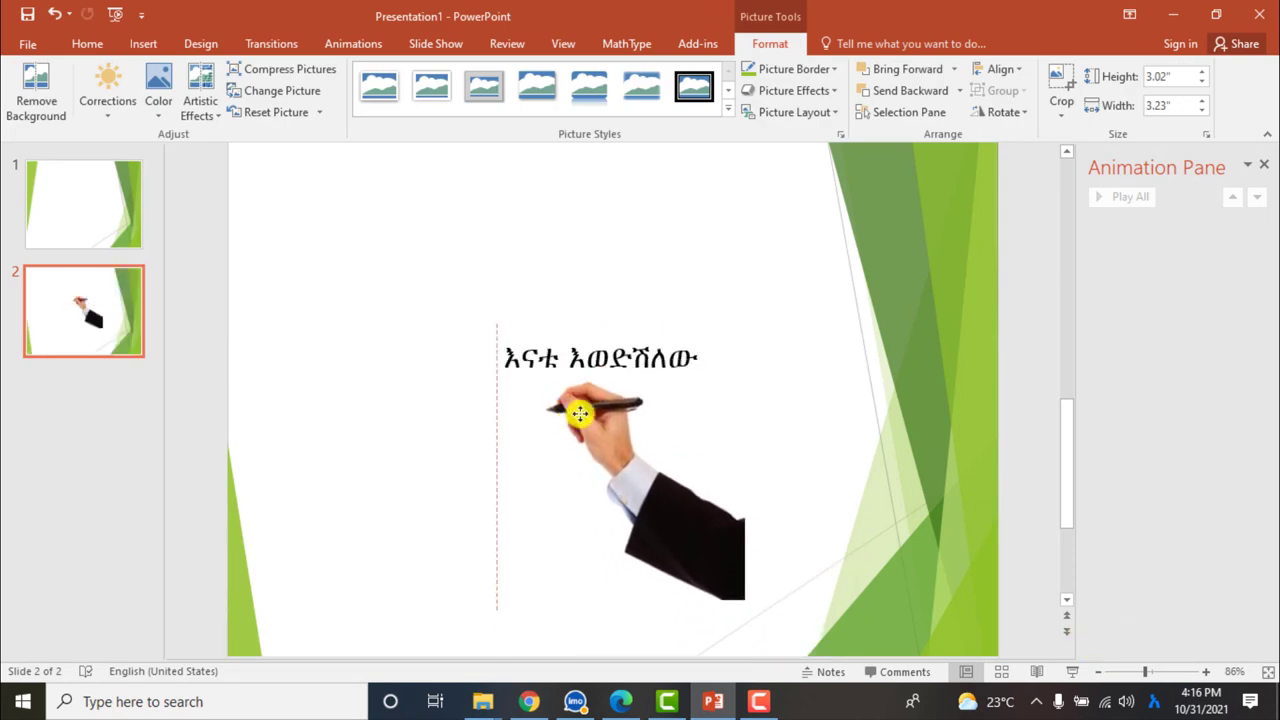
right_click(584, 445)
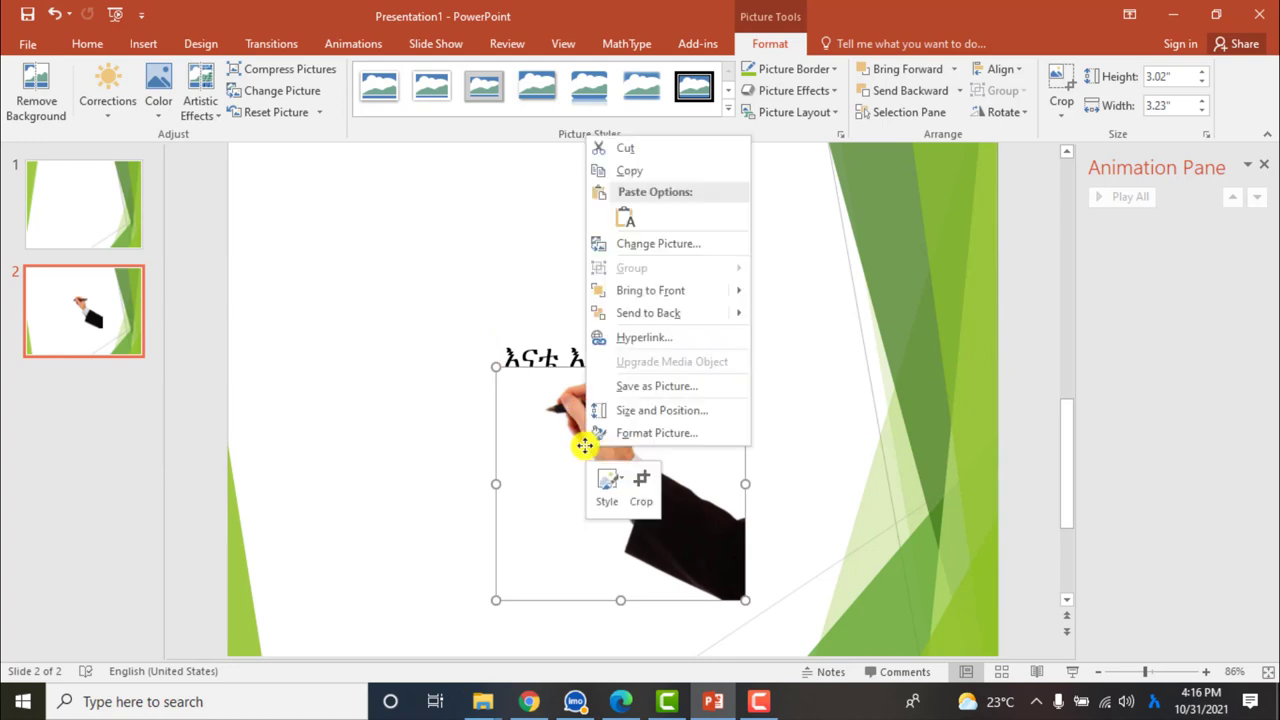
left_click(631, 316)
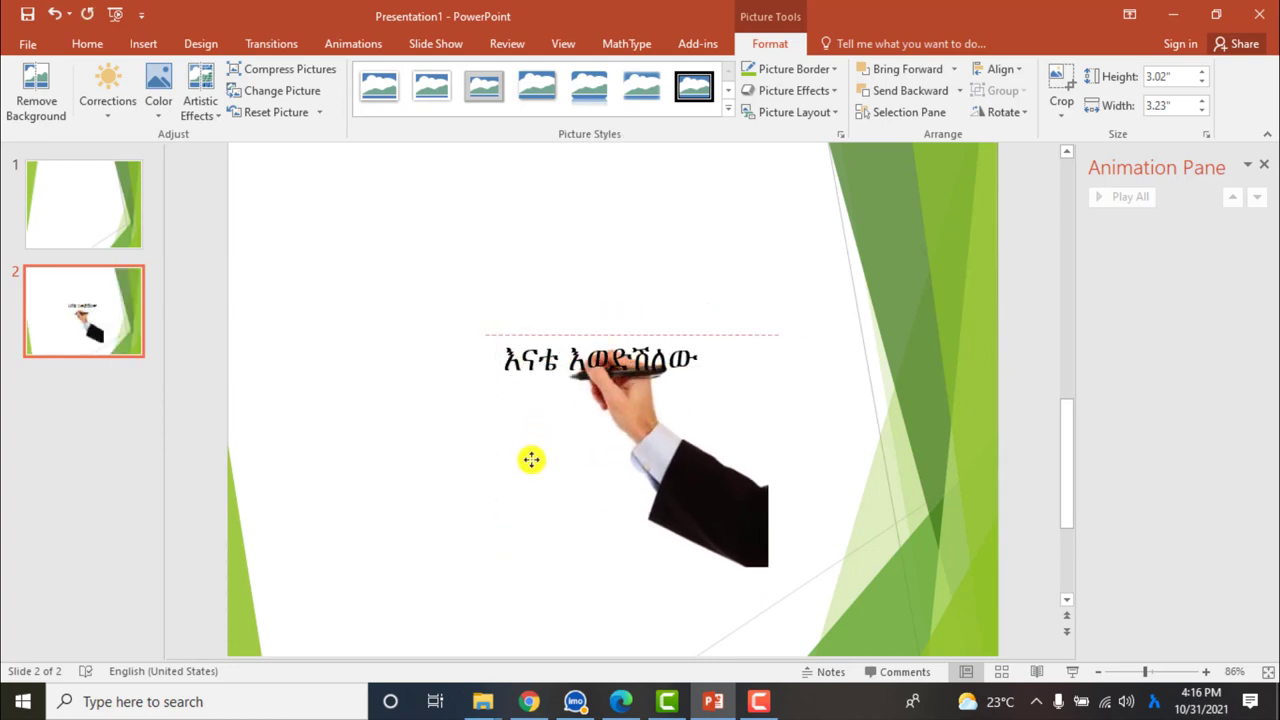
left_click_drag(490, 404, 471, 438)
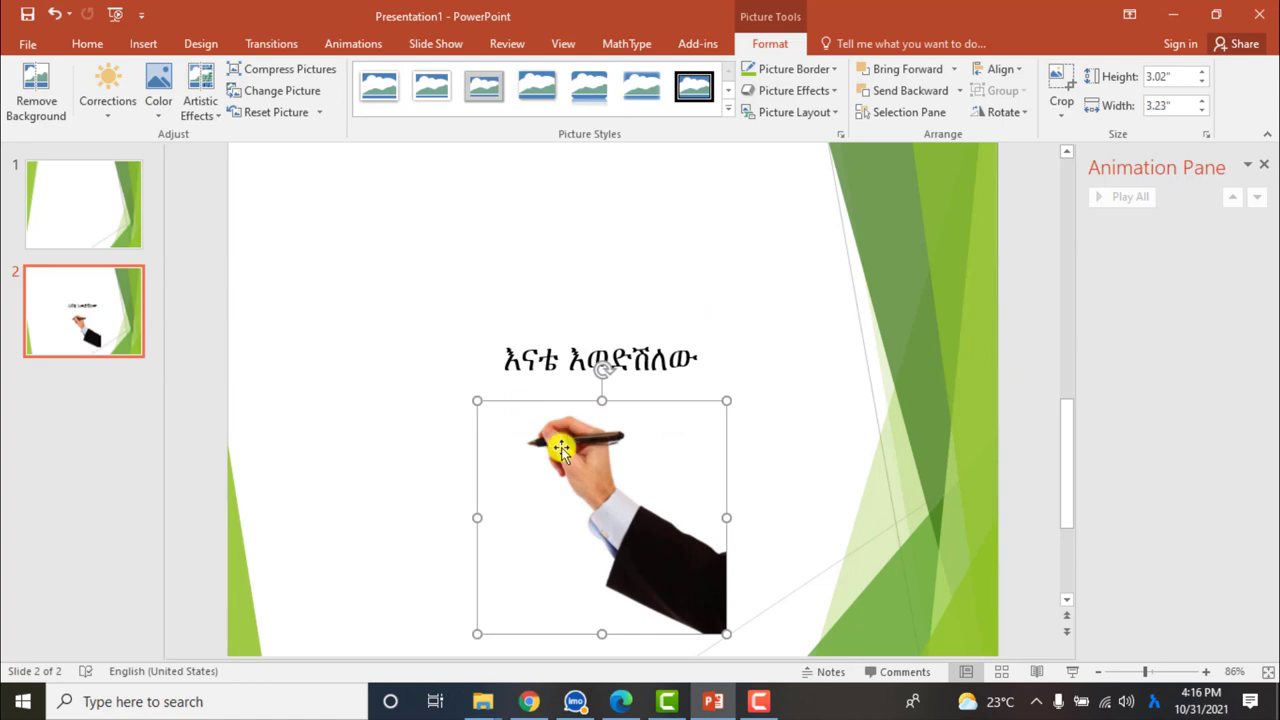
left_click(549, 357)
type("ቴ")
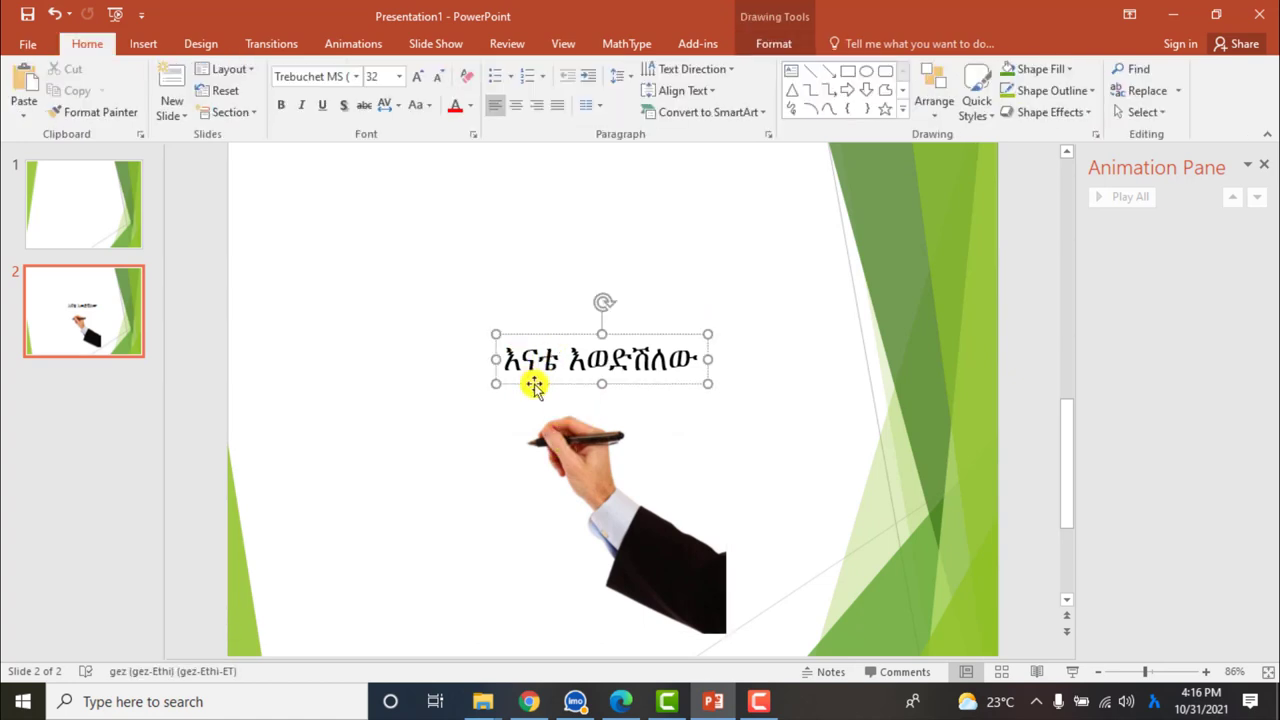
Give the Amharic text box an Appear entrance animation
left_click(356, 47)
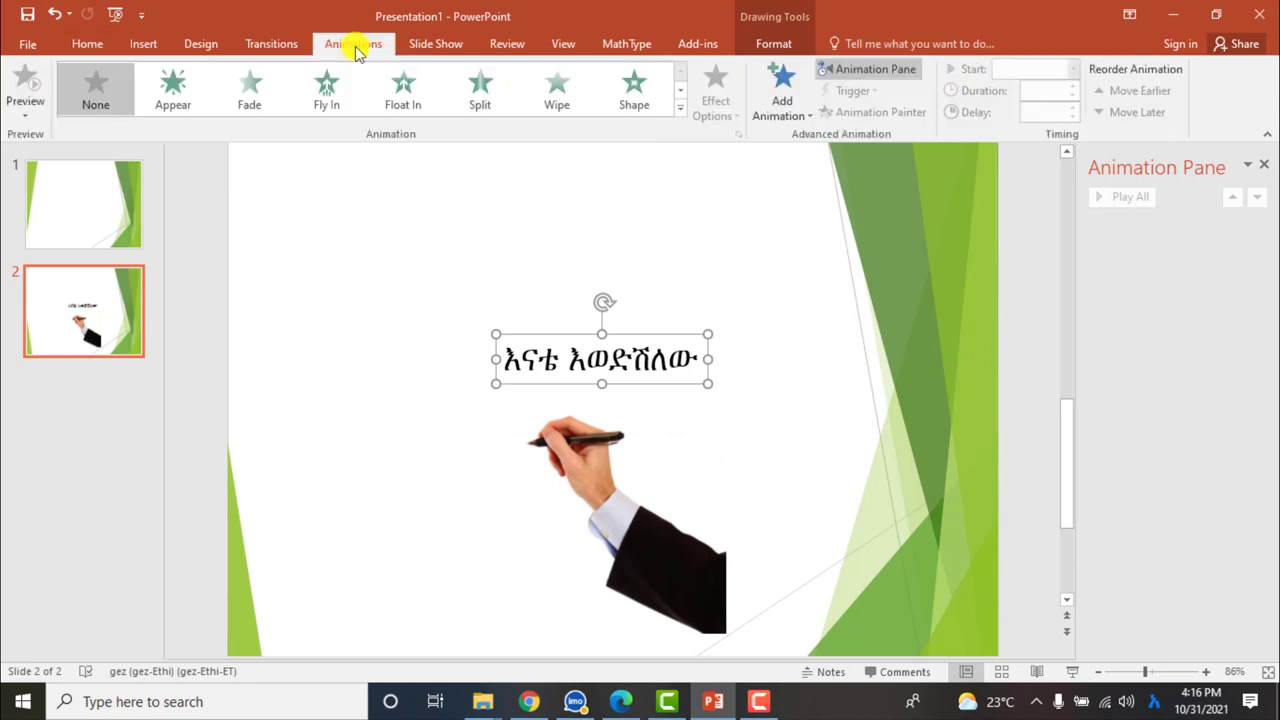
left_click(167, 85)
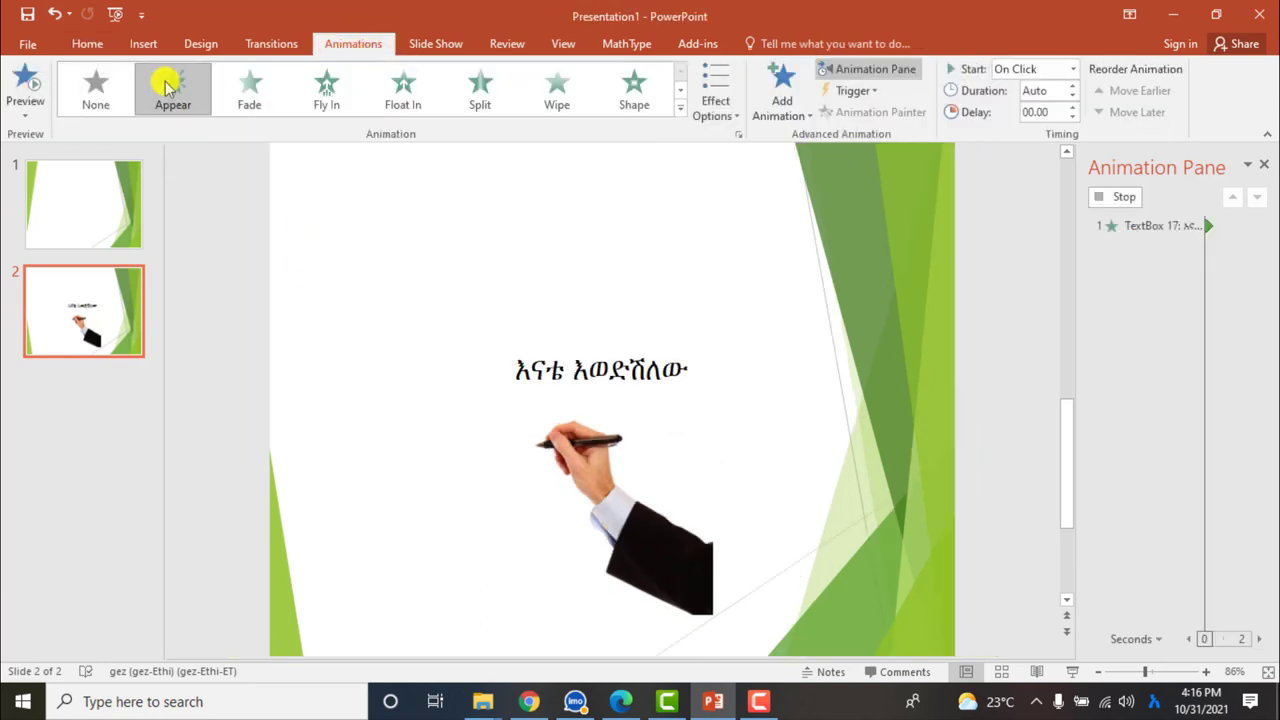
left_click(555, 343)
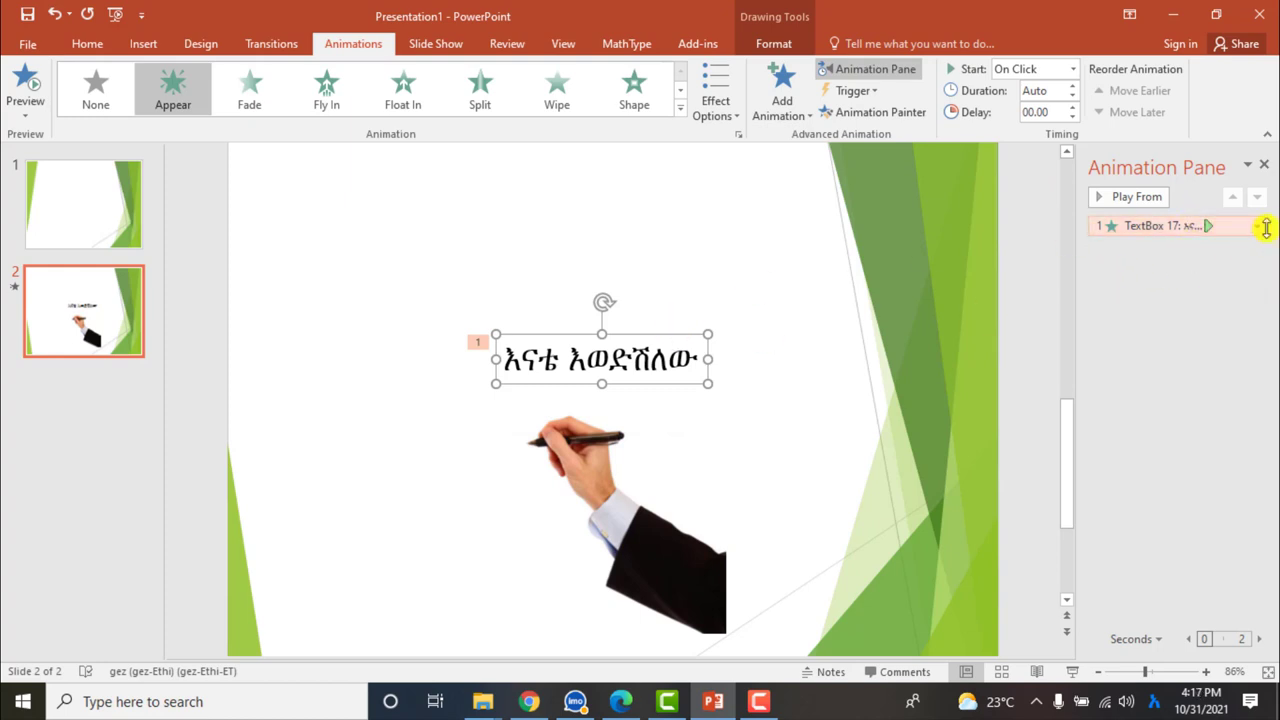
Set the Appear effect to animate the text by letter, 0.5 seconds between letters
left_click(1256, 227)
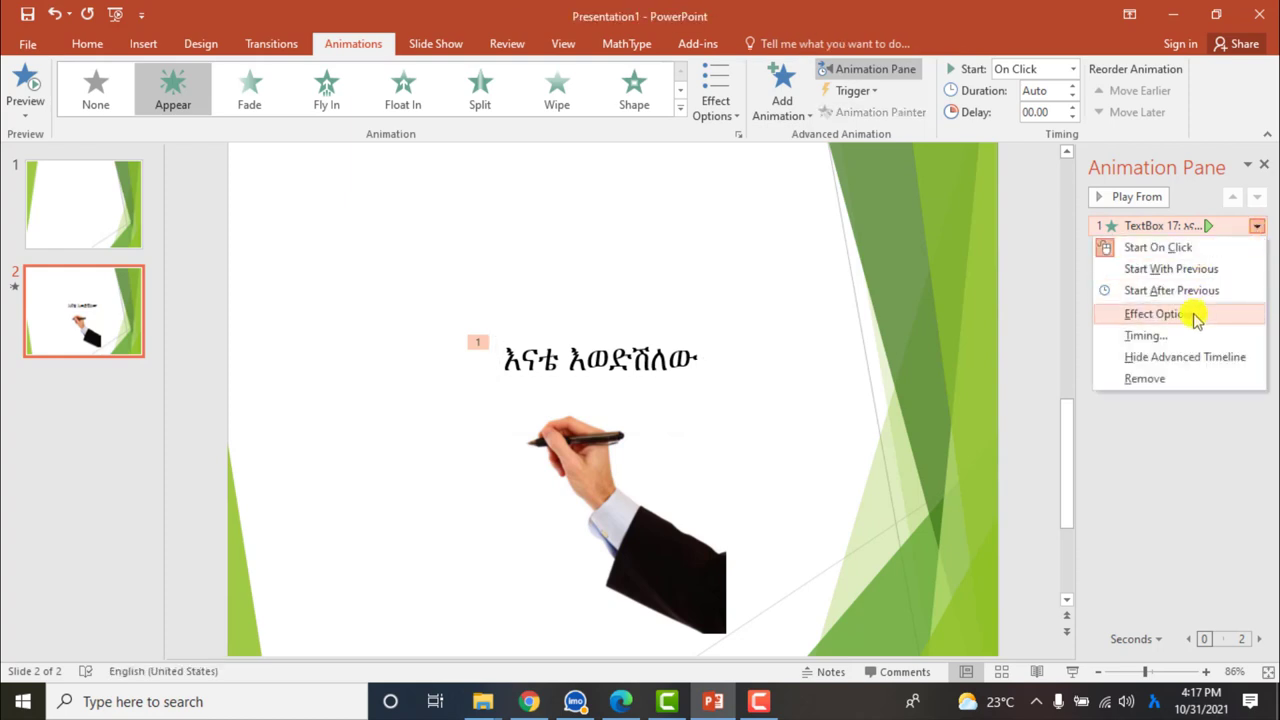
left_click(1160, 314)
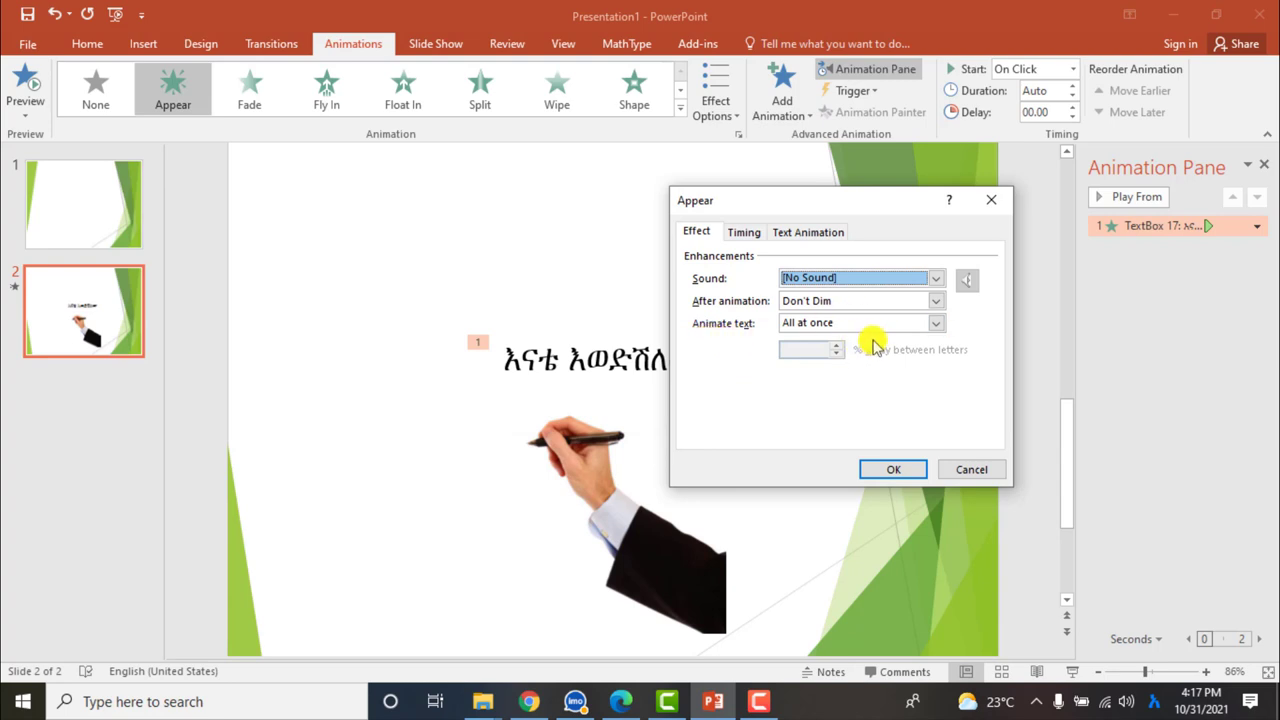
left_click(940, 323)
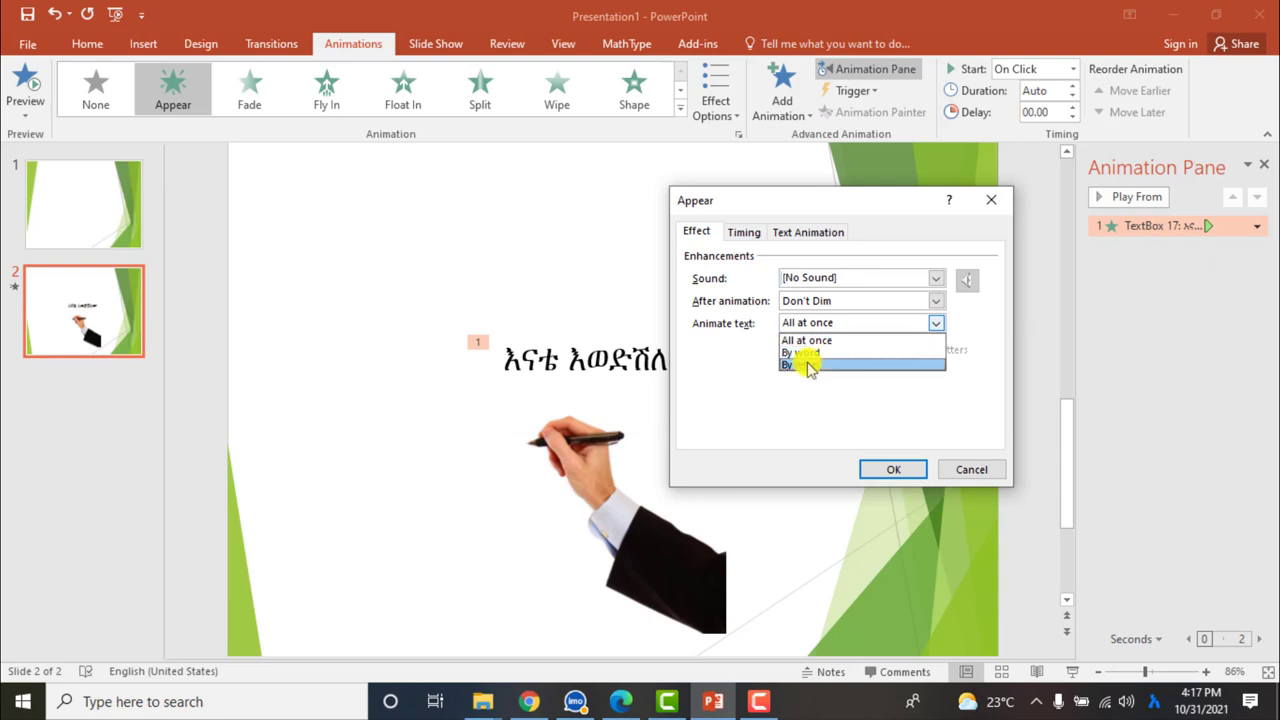
left_click(810, 365)
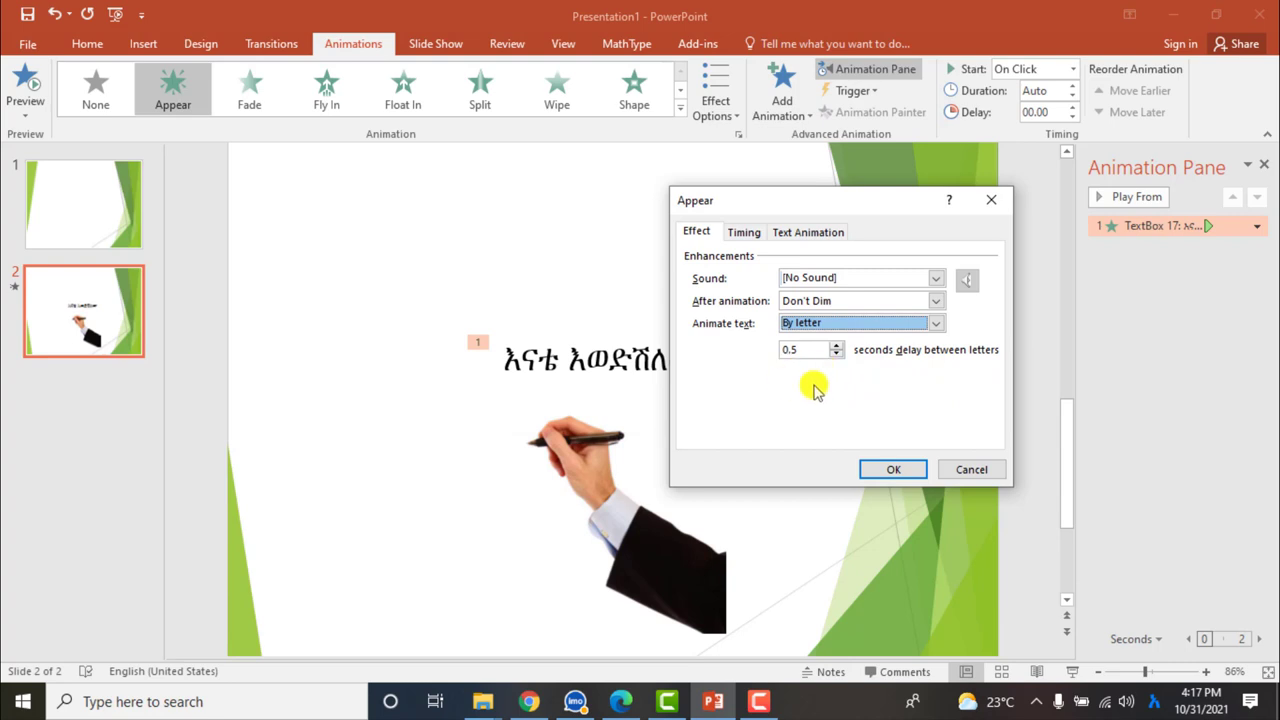
left_click(880, 470)
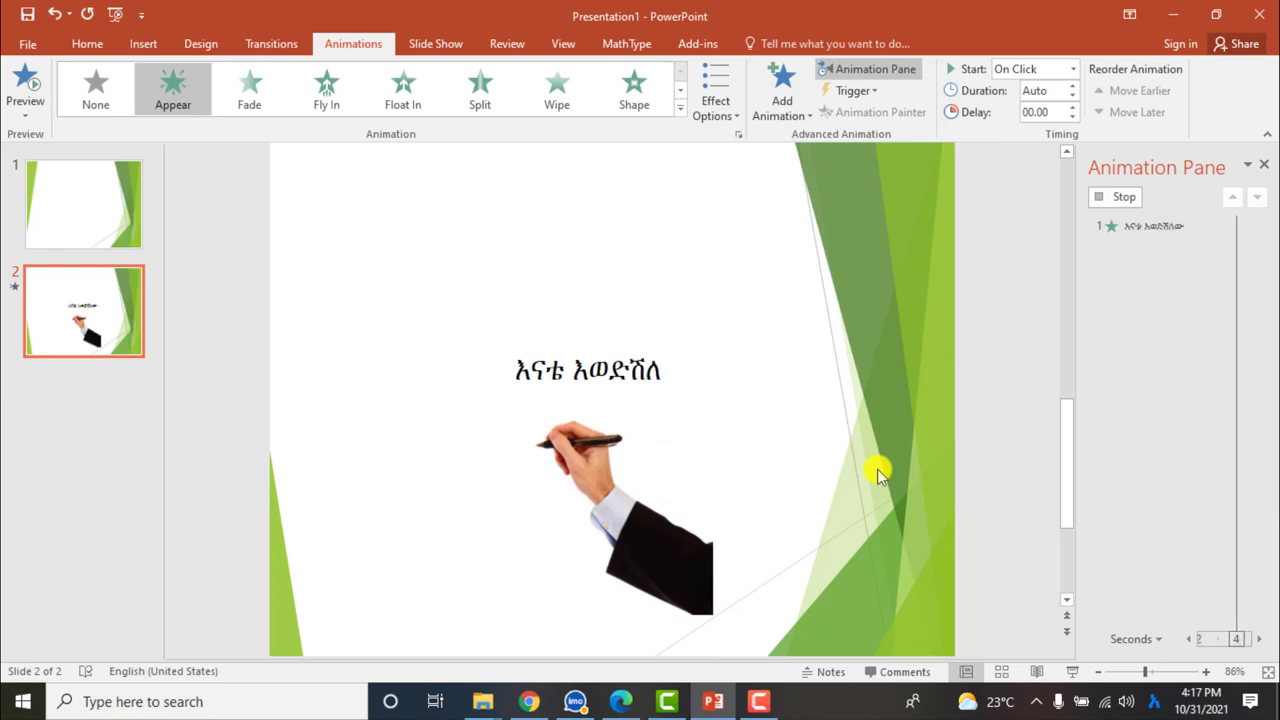
Select the hand picture and collapse the ribbon to show only tab names
left_click(684, 358)
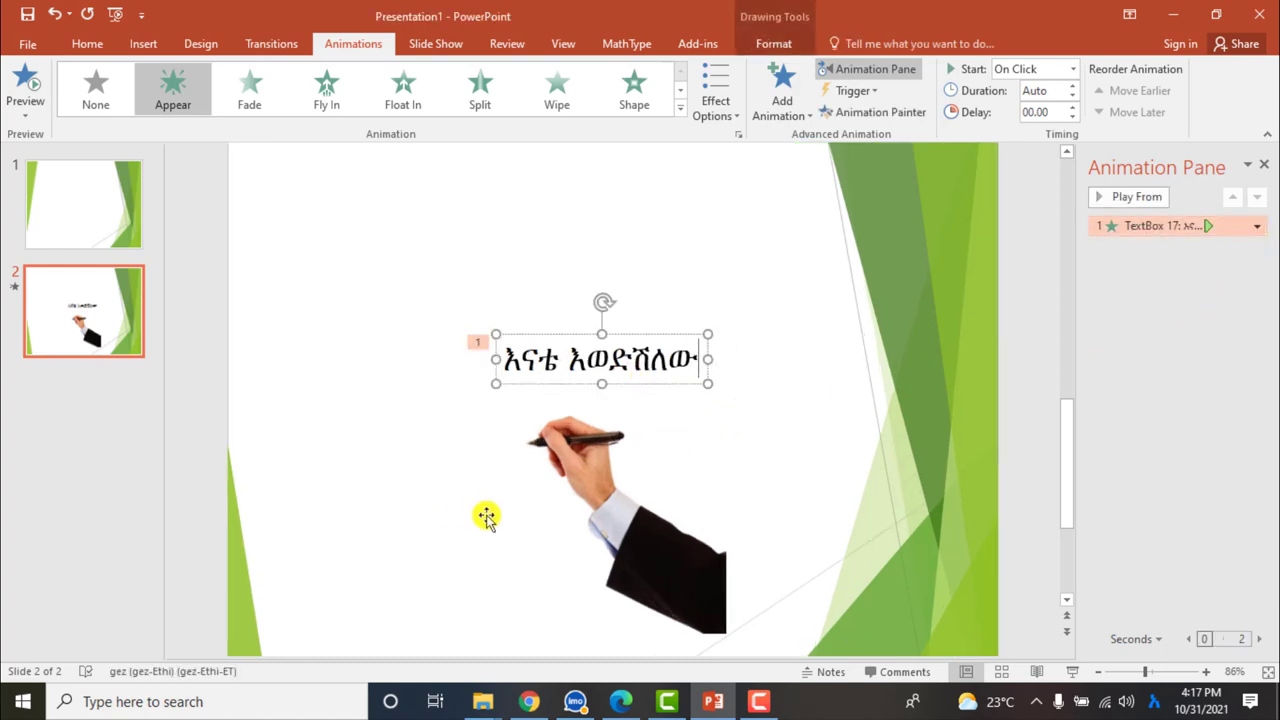
left_click(790, 450)
left_click(612, 457)
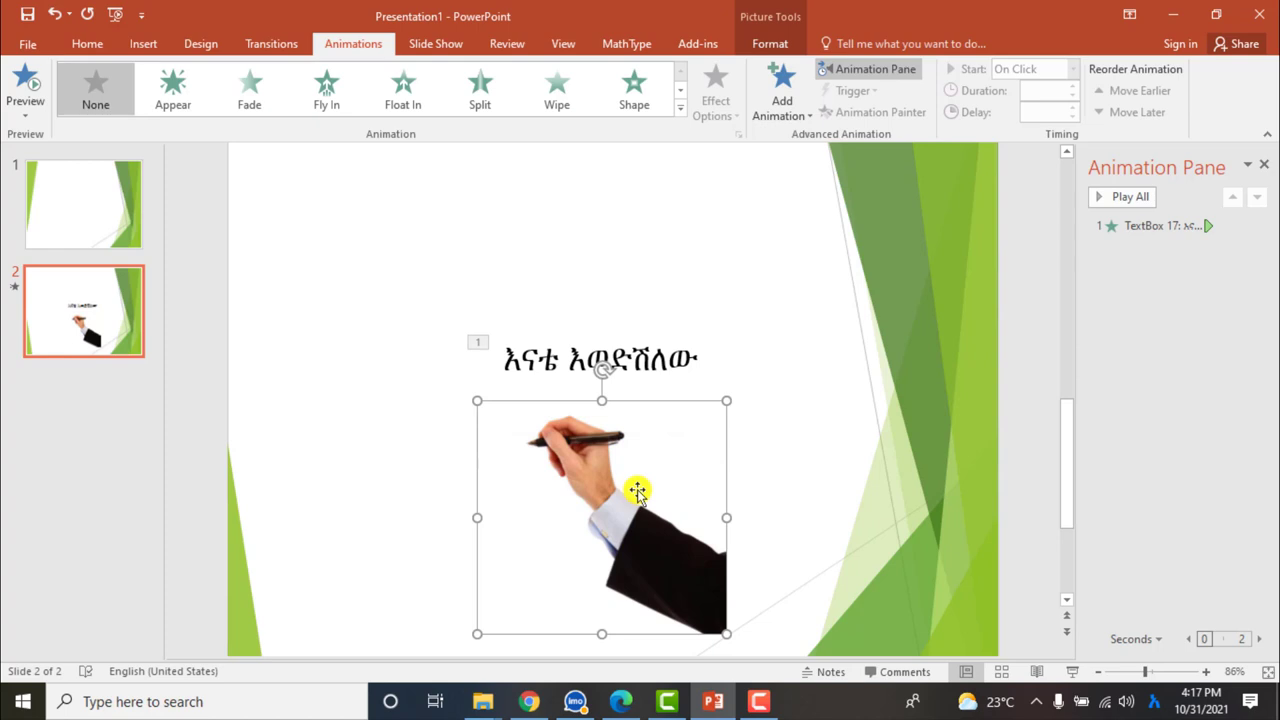
double_click(328, 46)
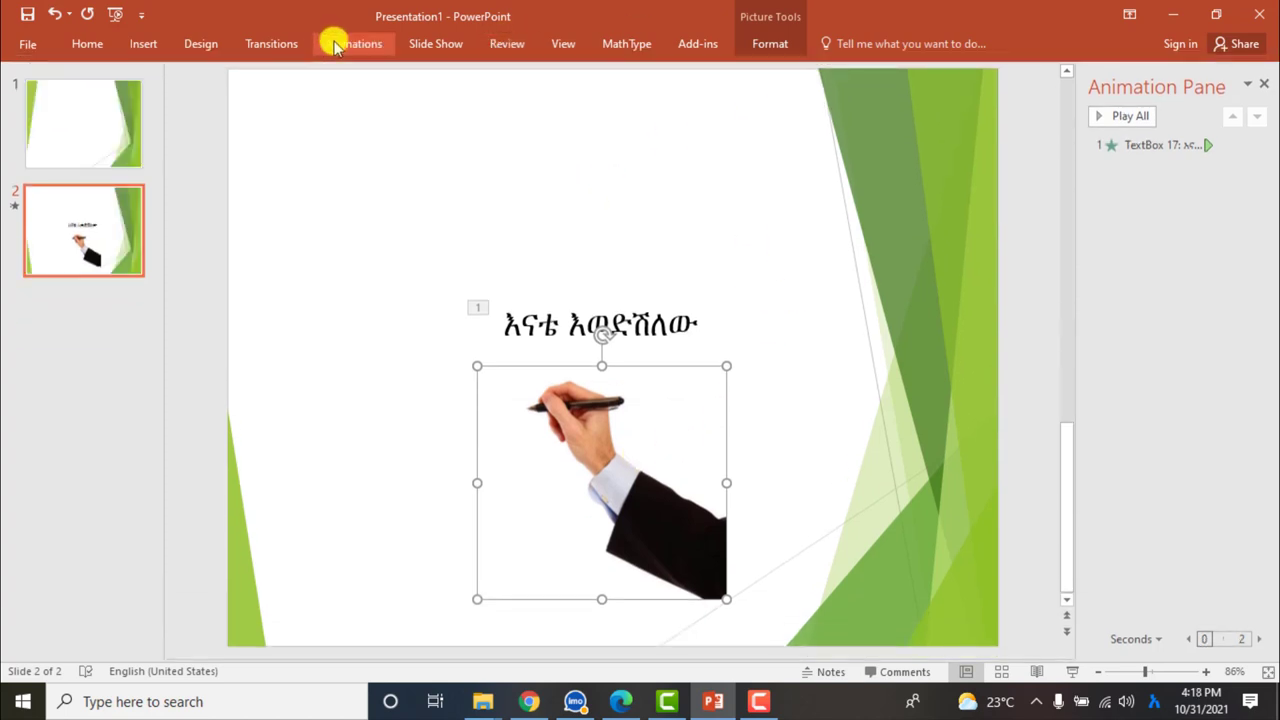
Choose the Custom Path motion path for the hand picture
left_click(337, 48)
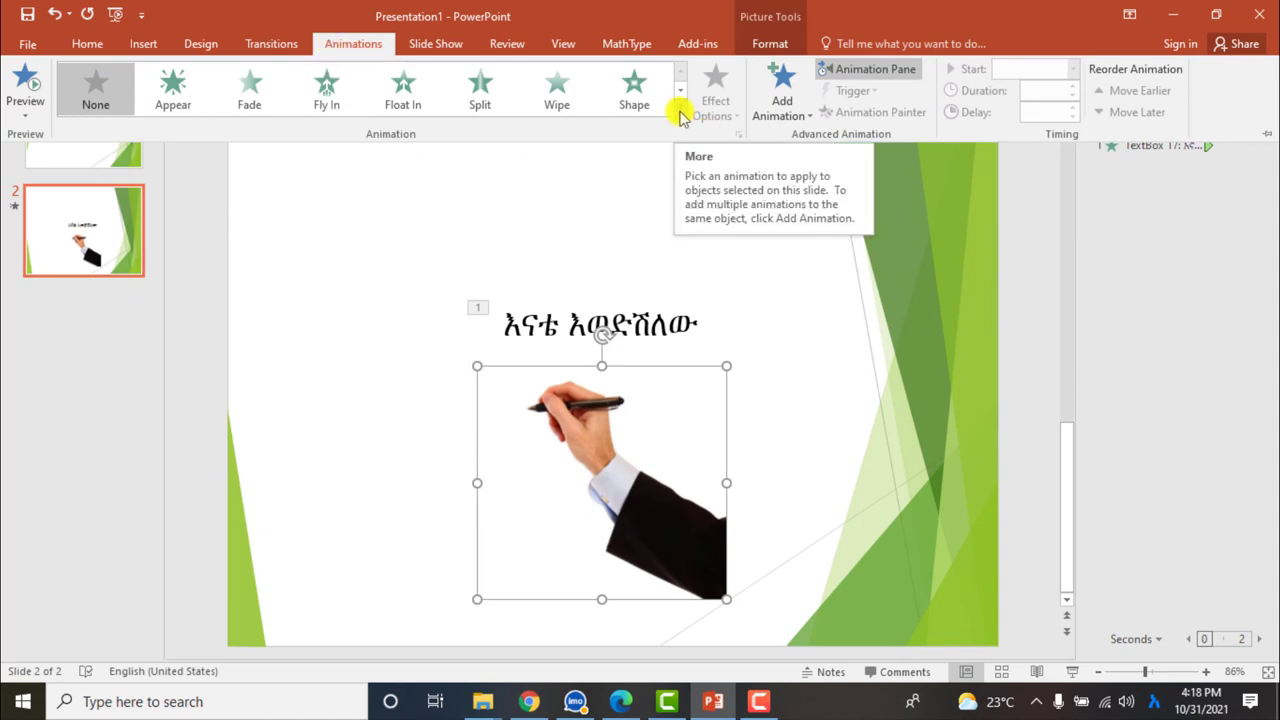
left_click(680, 117)
left_click_drag(680, 117, 680, 203)
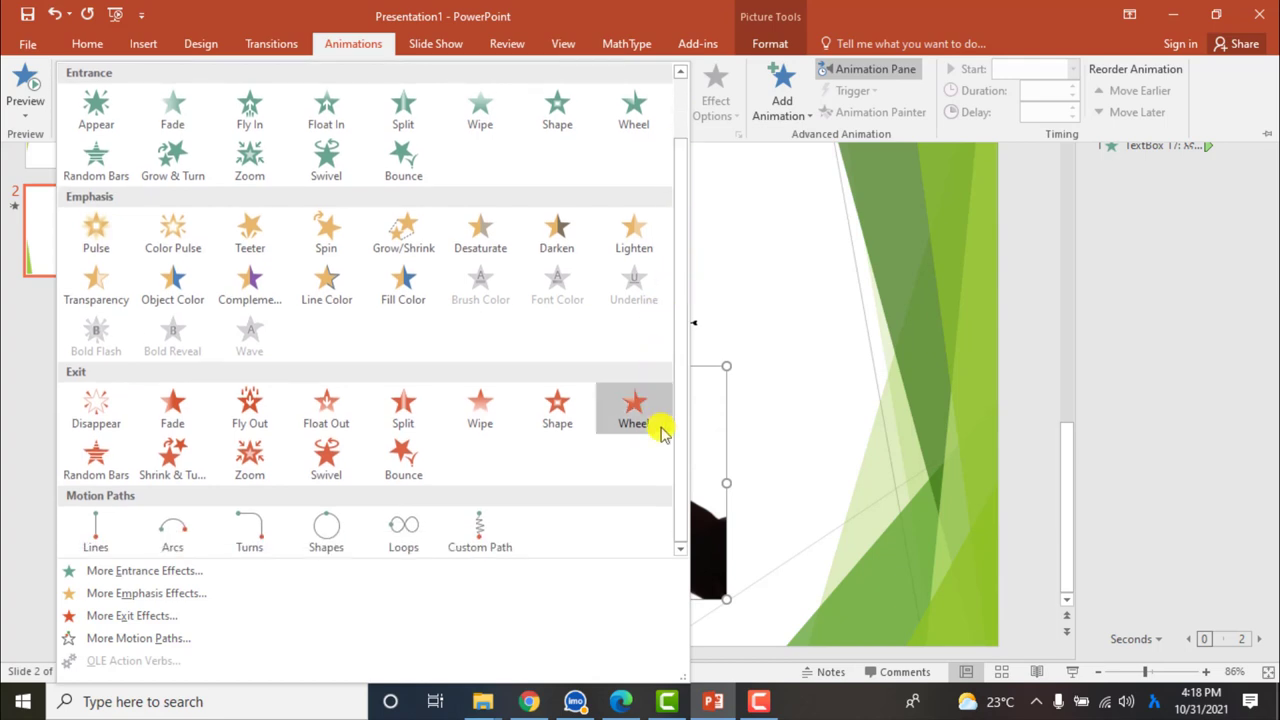
left_click(488, 535)
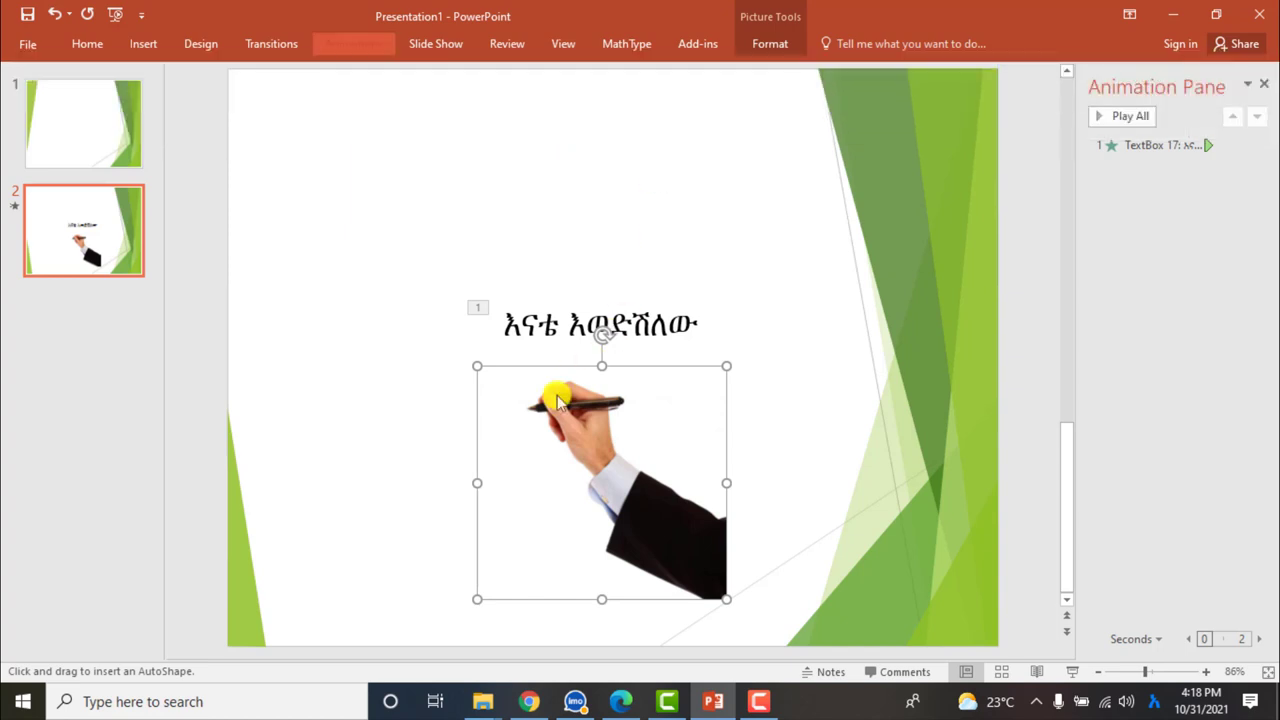
Hide the ribbon and draw the hand's custom path tracing the Amharic text
key("ctrl+F1")
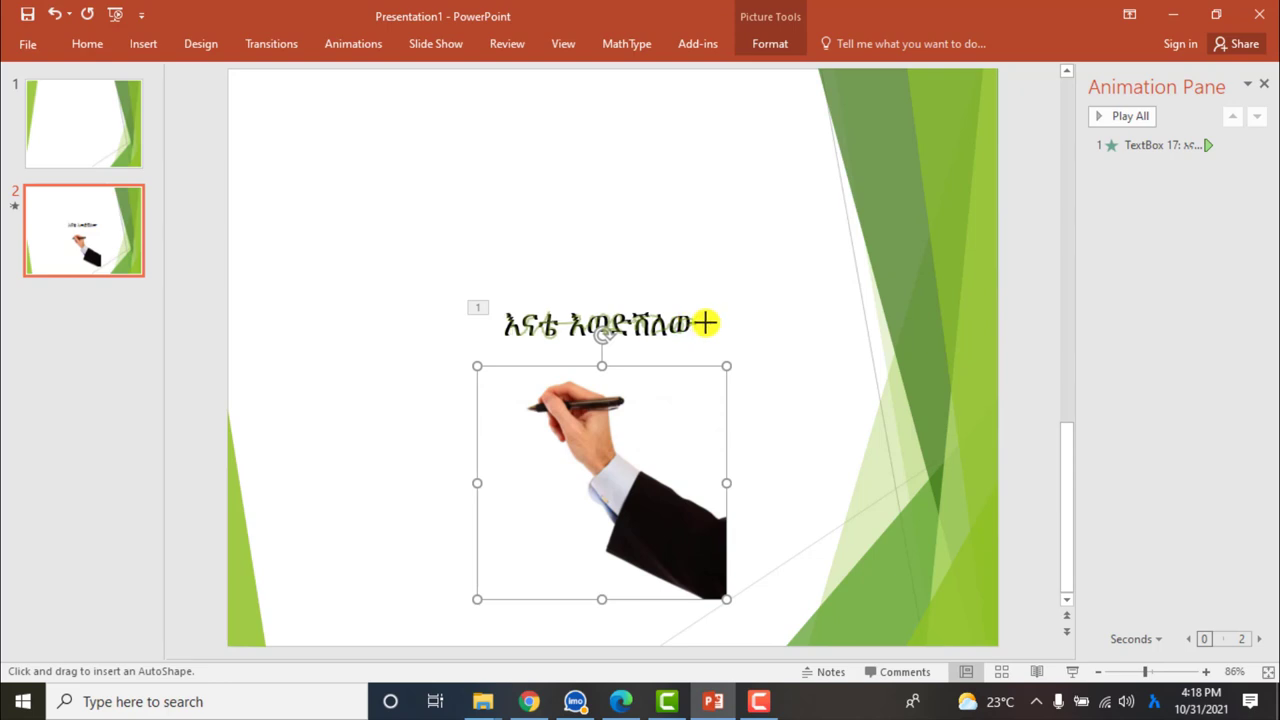
double_click(705, 323)
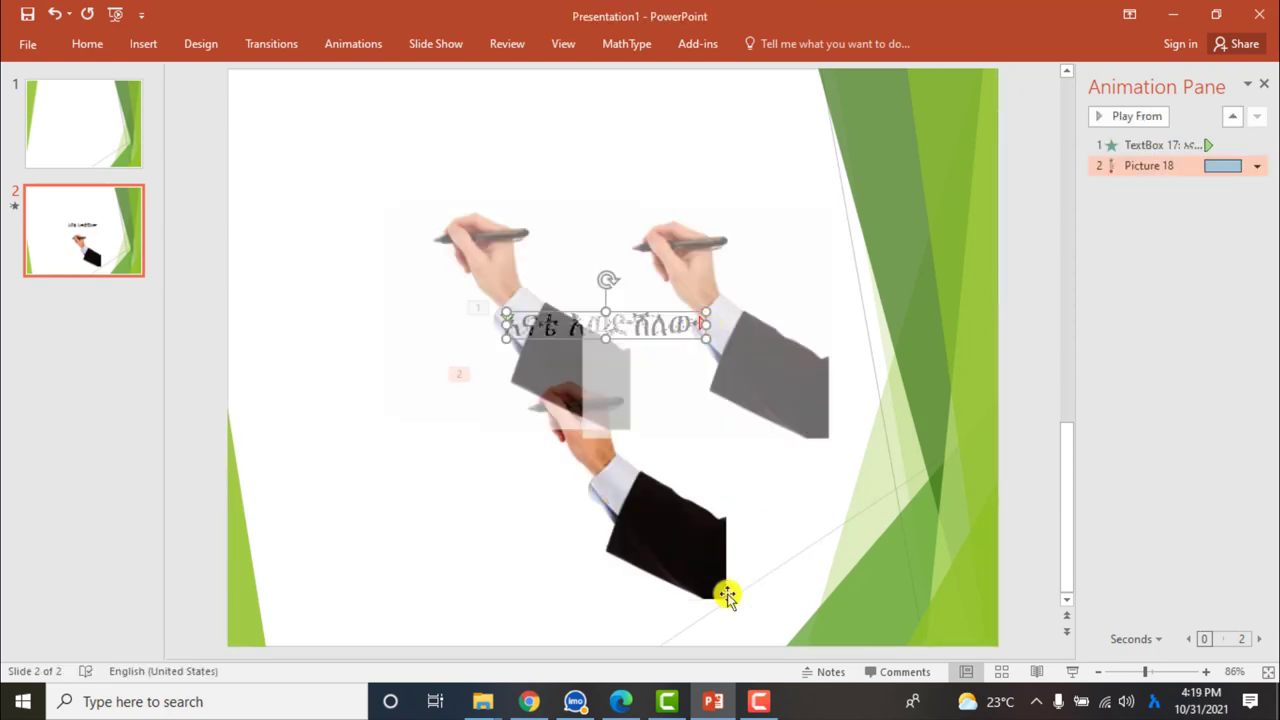
Select the hand picture and preview the animations from the text animation onward
left_click(650, 475)
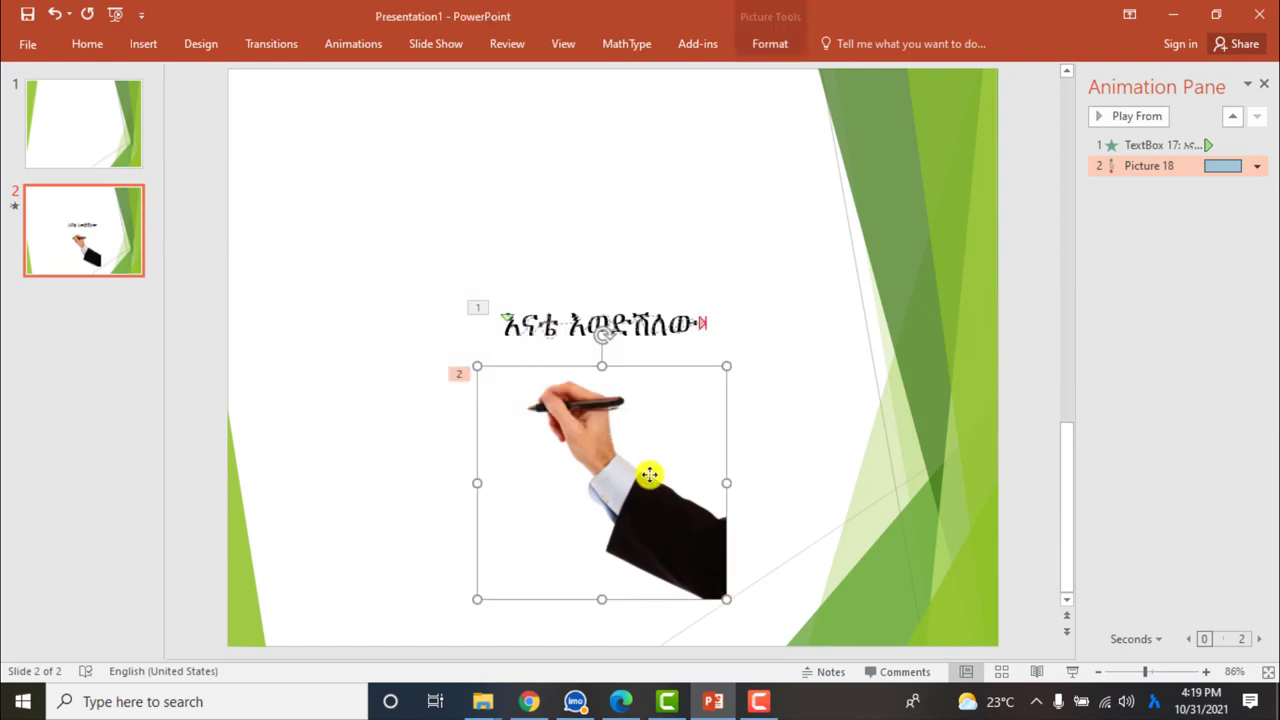
left_click(806, 466)
left_click(620, 451)
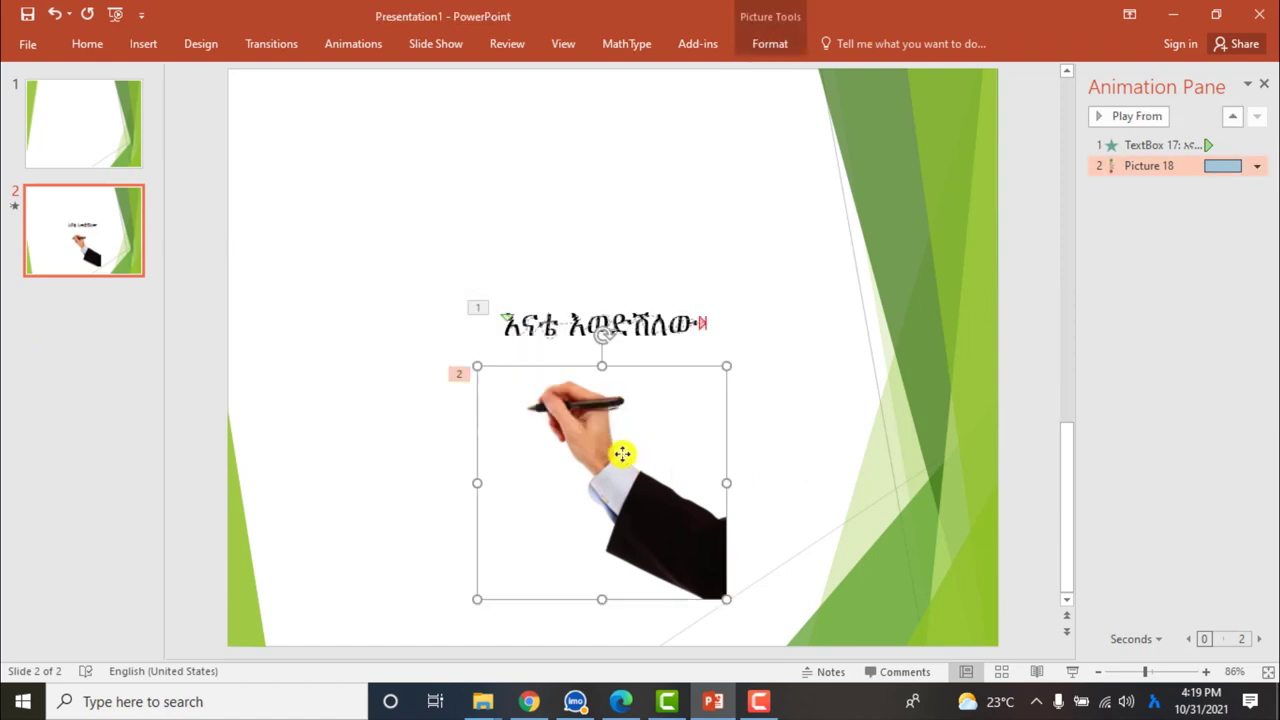
left_click(1117, 146)
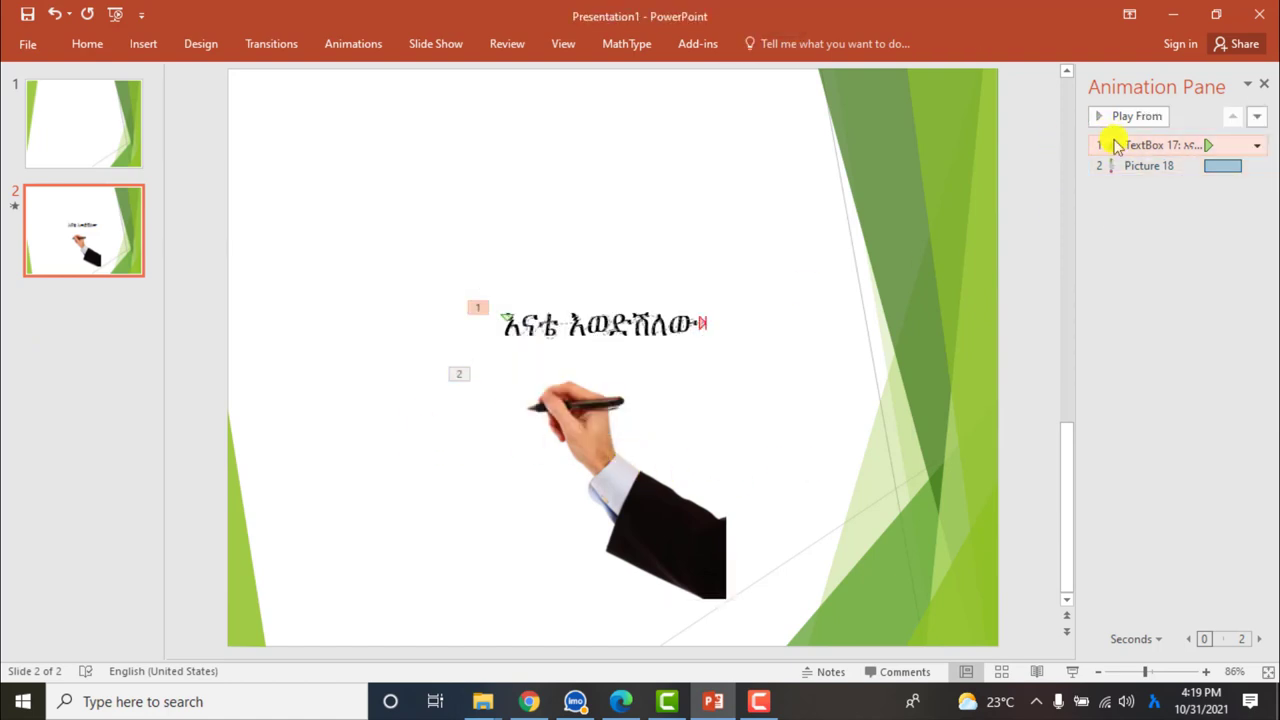
left_click(1101, 120)
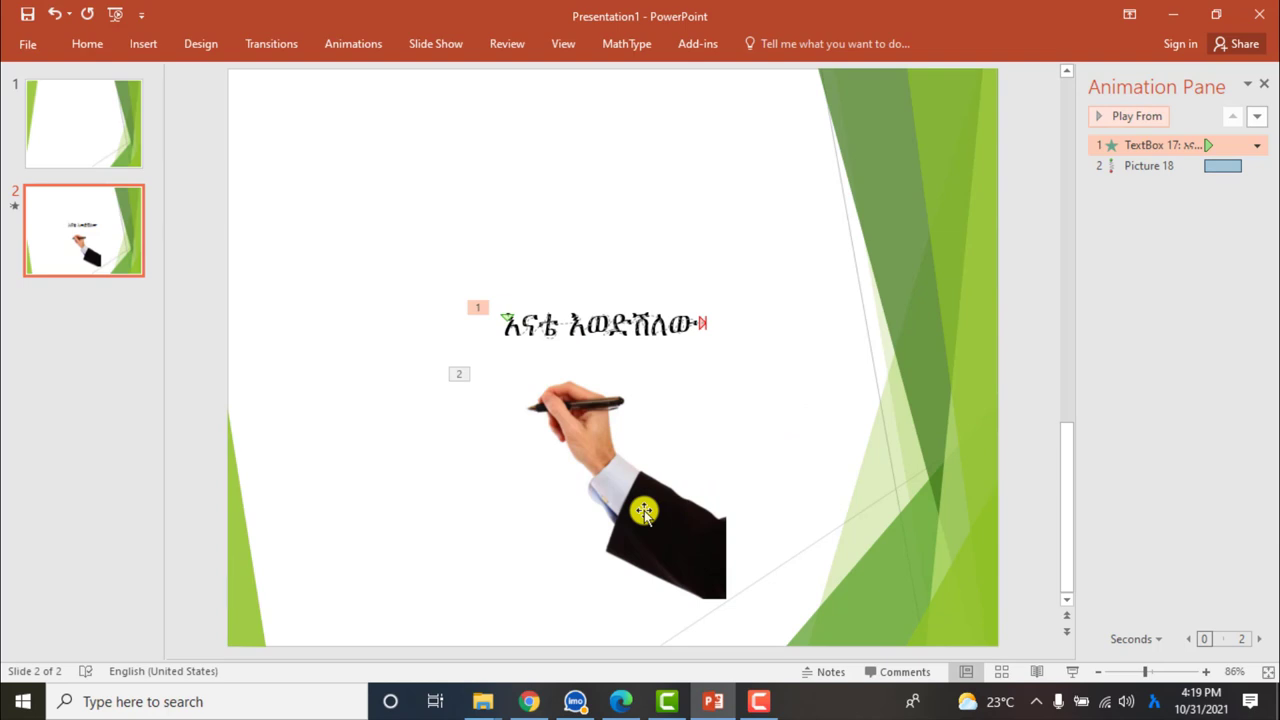
Set the hand's motion path to Start With Previous and preview it with the text
left_click(643, 512)
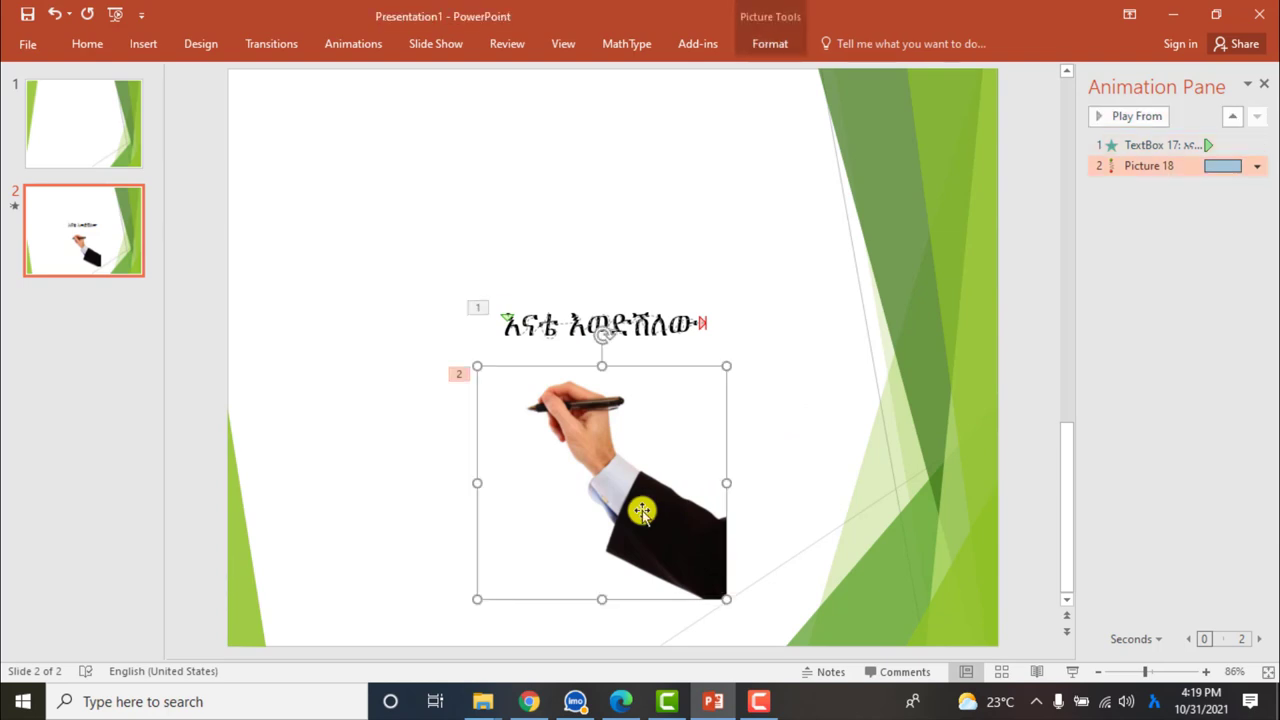
left_click(1258, 168)
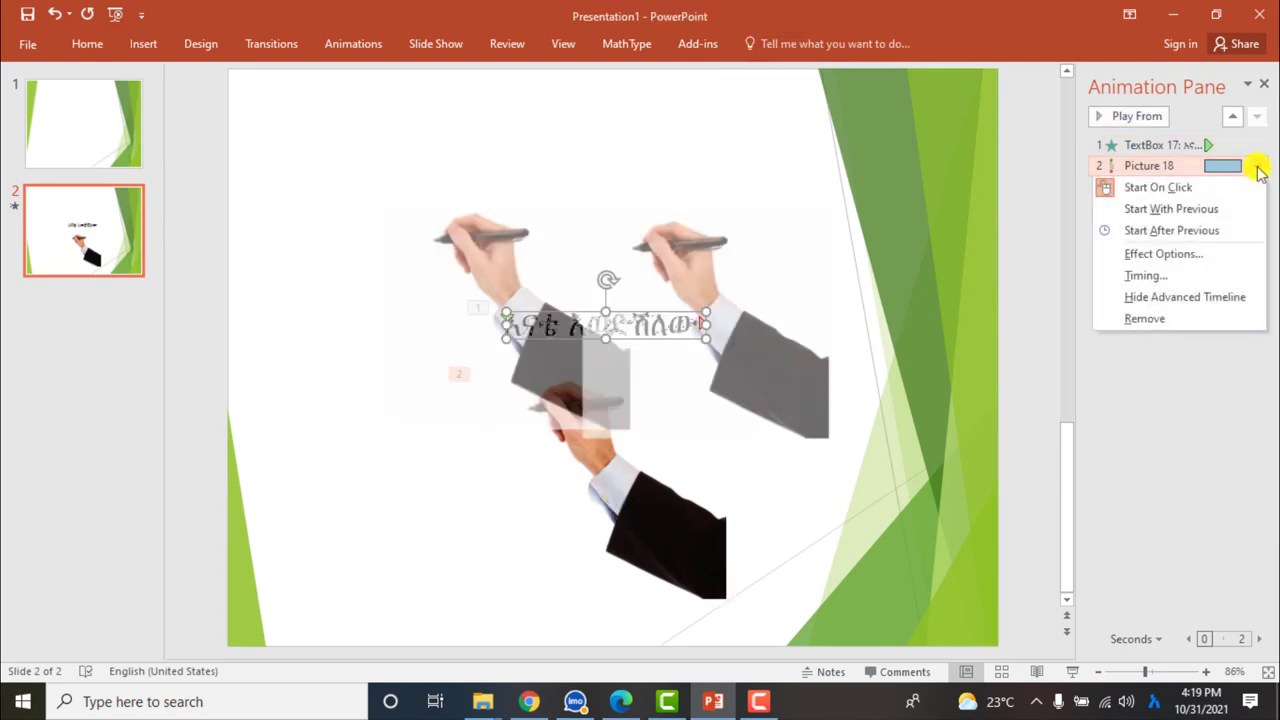
left_click(1221, 212)
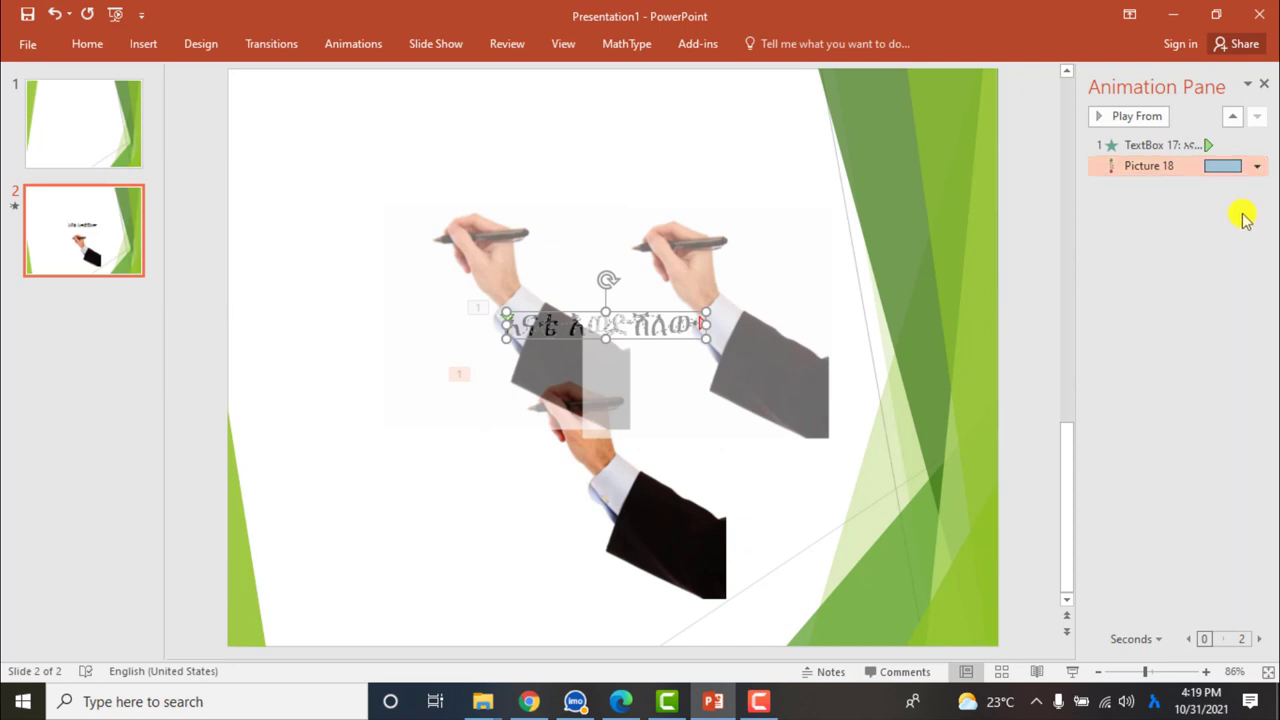
left_click(1134, 145)
left_click(1098, 117)
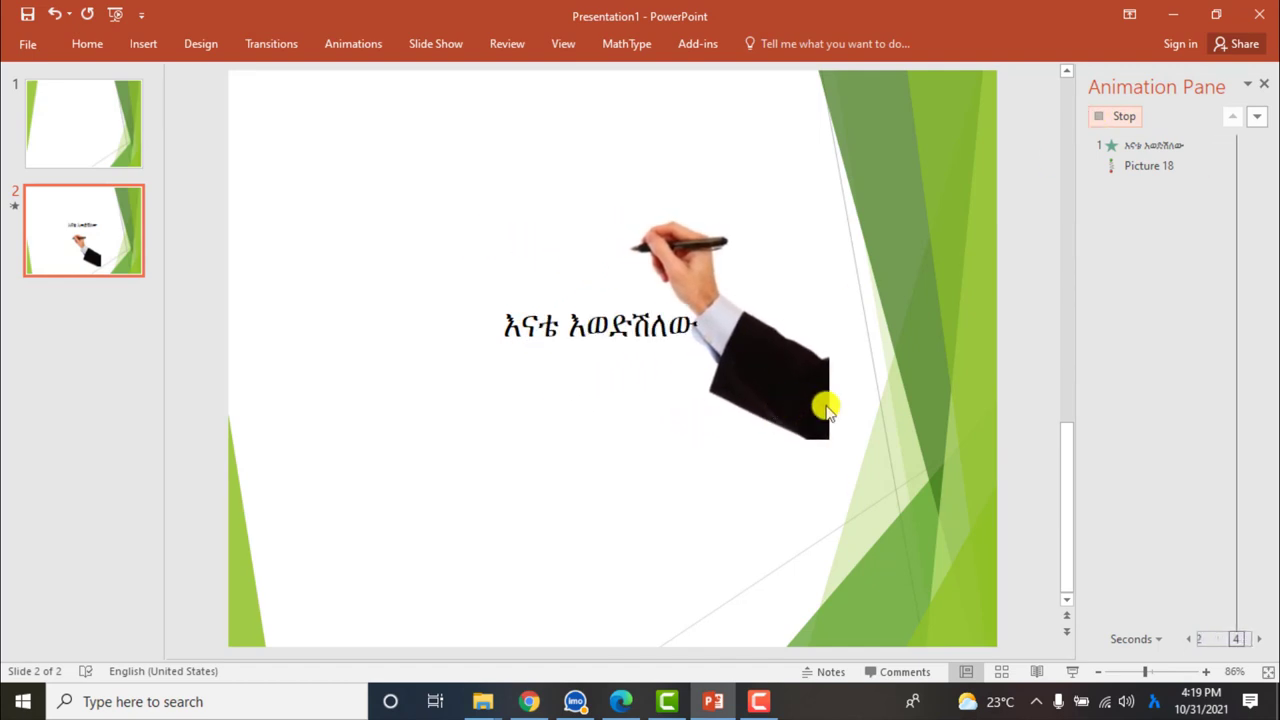
Move the hand-with-pen picture lower on the slide
left_click(620, 420)
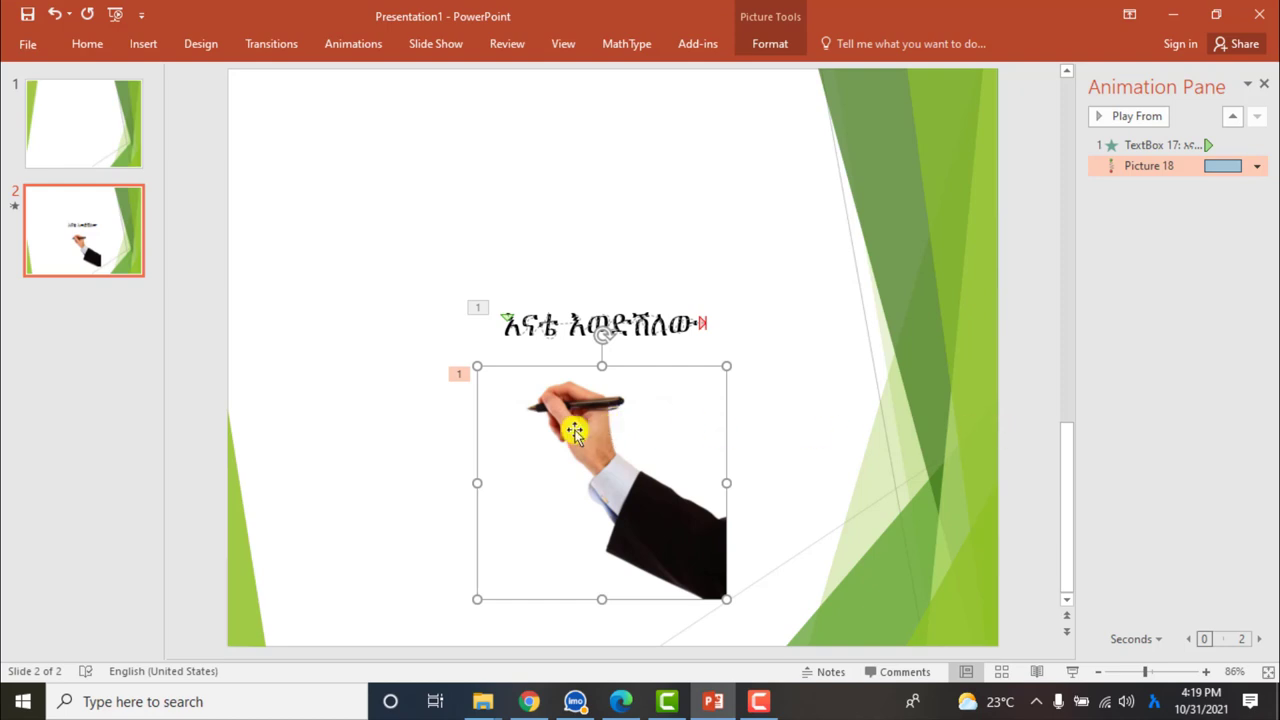
left_click_drag(574, 430, 609, 476)
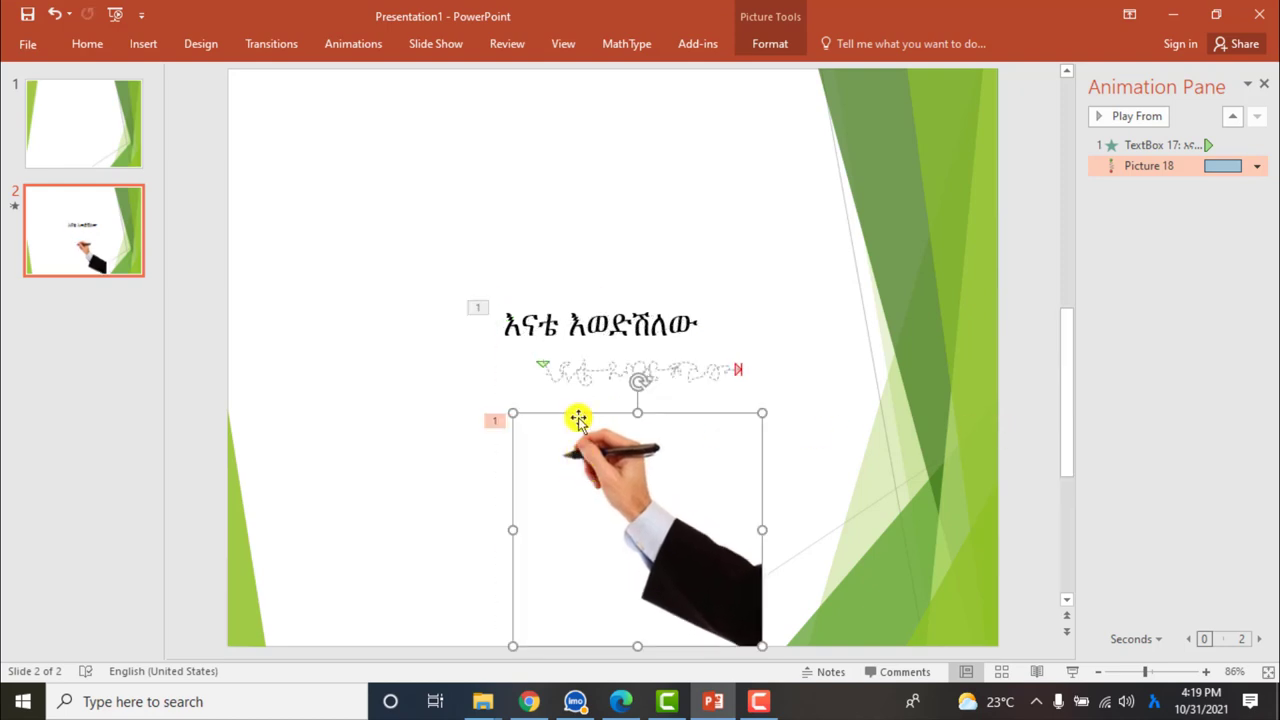
left_click(601, 388)
Drag the hand's dotted motion path down-right so it sits below the Amharic text
left_click(595, 370)
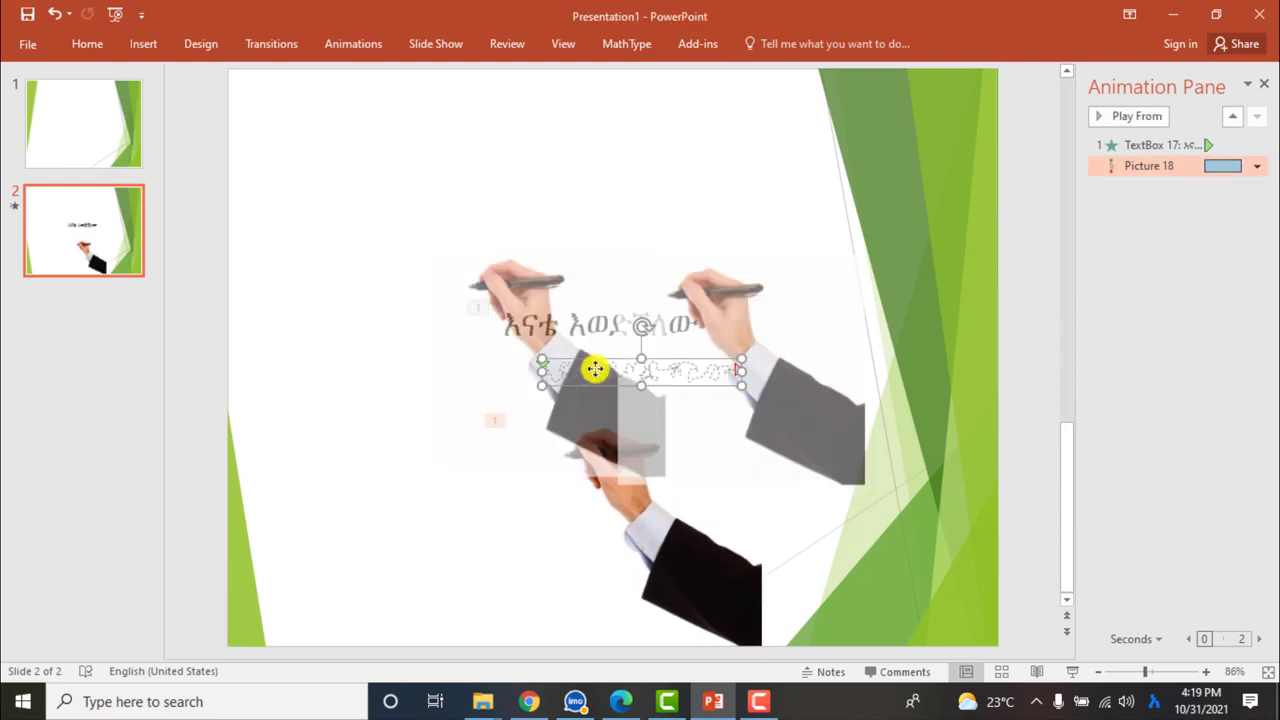
left_click_drag(595, 370, 635, 420)
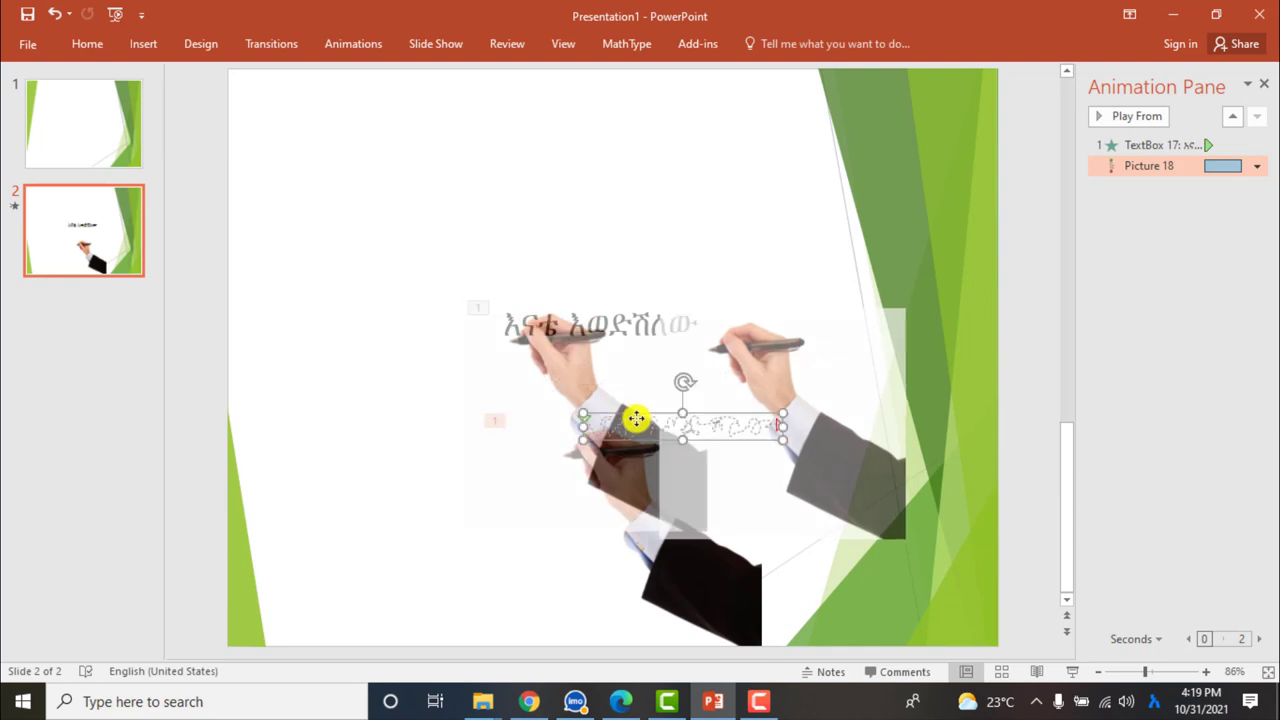
left_click(846, 400)
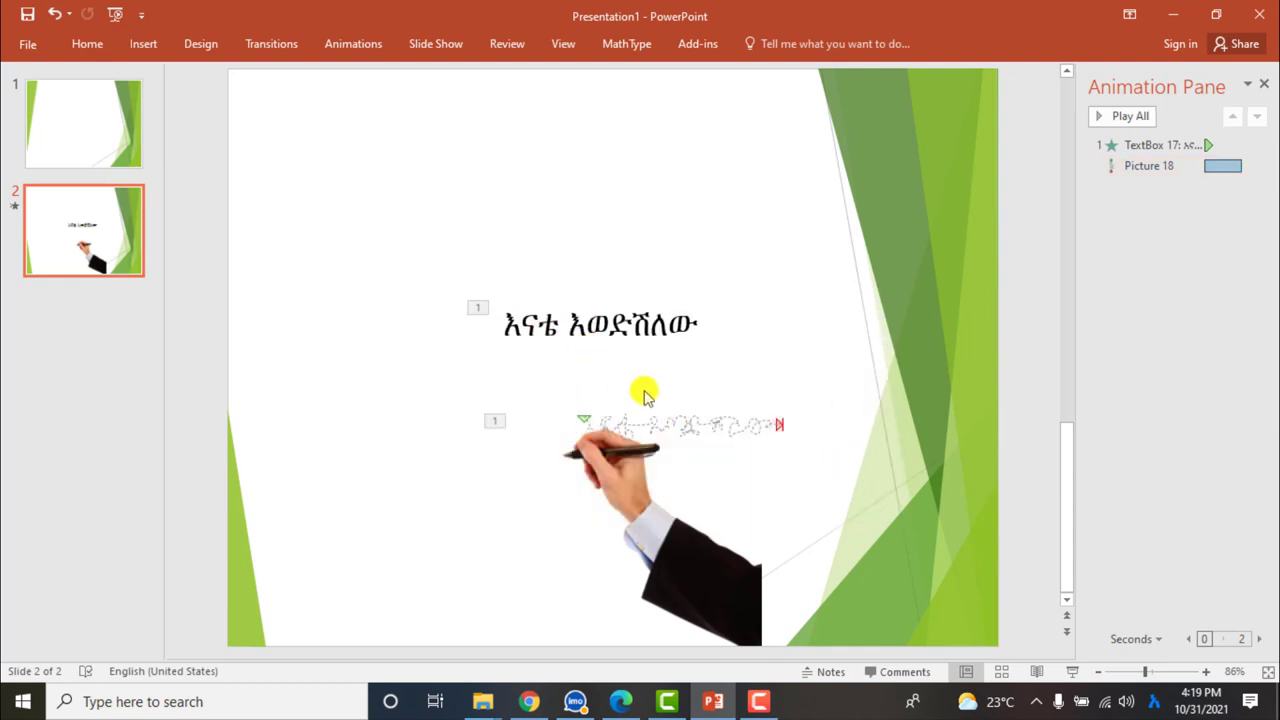
Preview the animation from TextBox 17 twice, then select the Amharic text box as a shape
left_click(1117, 145)
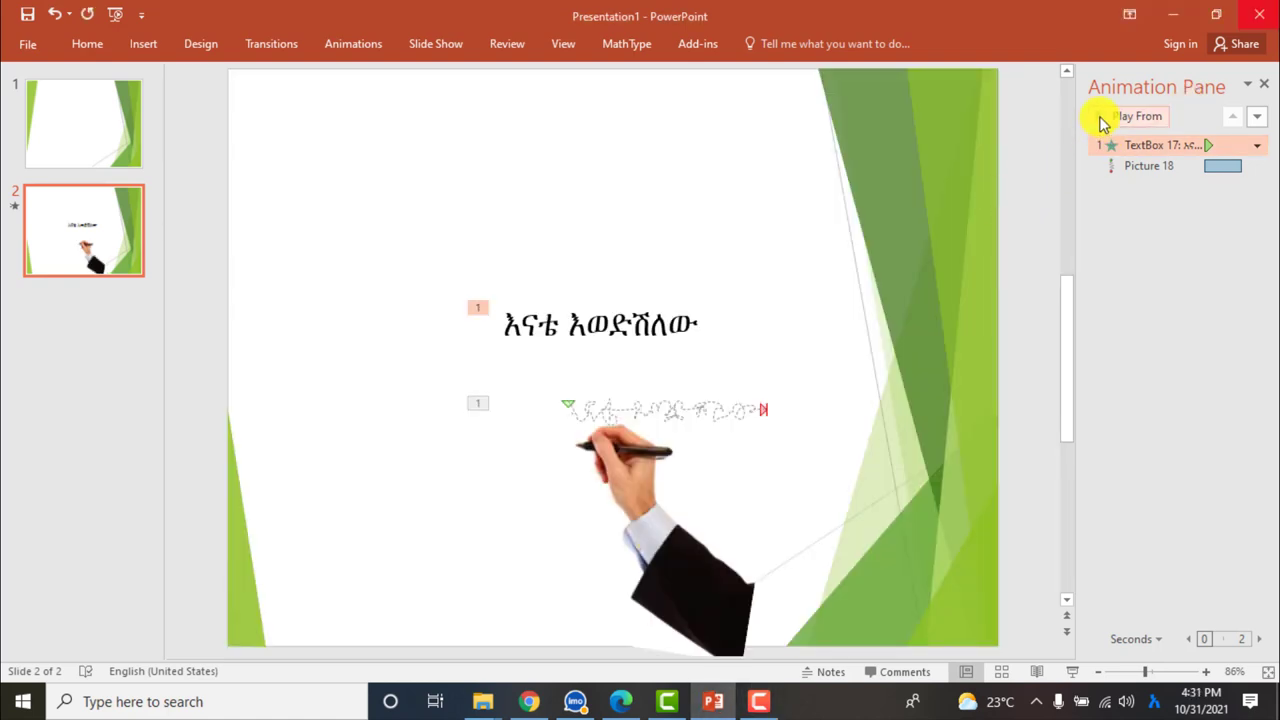
left_click(1100, 124)
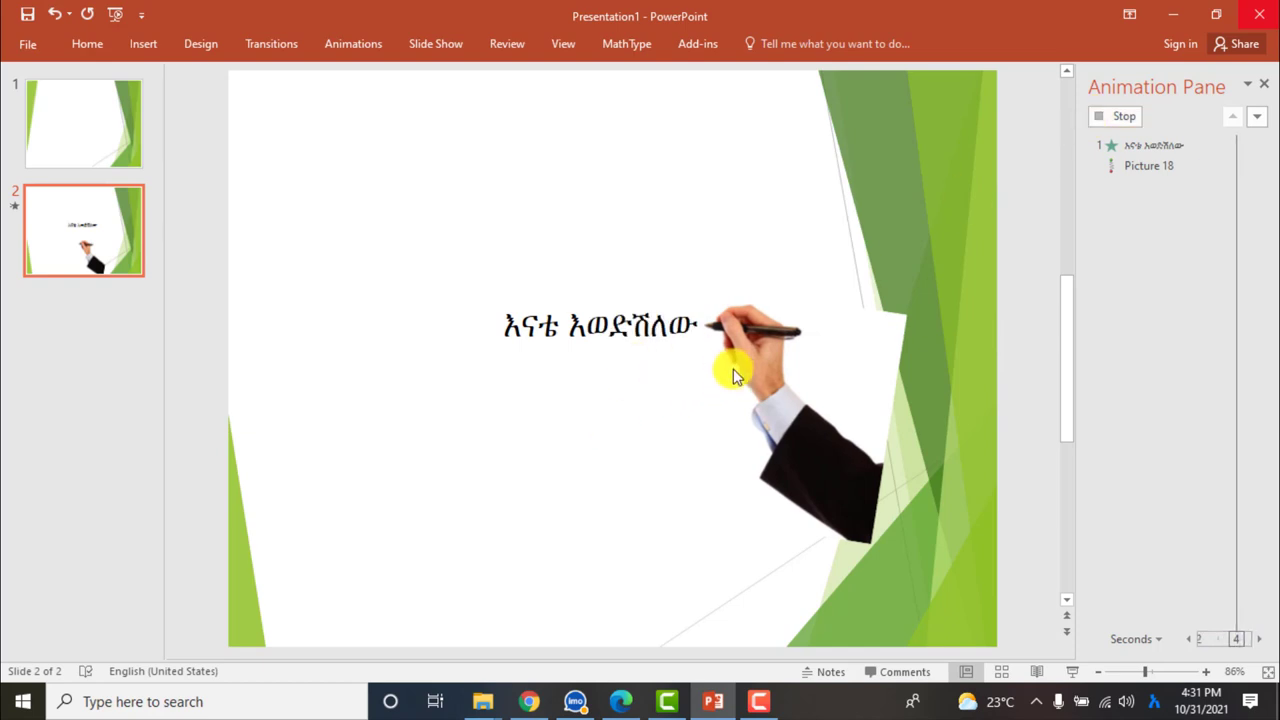
left_click(1103, 118)
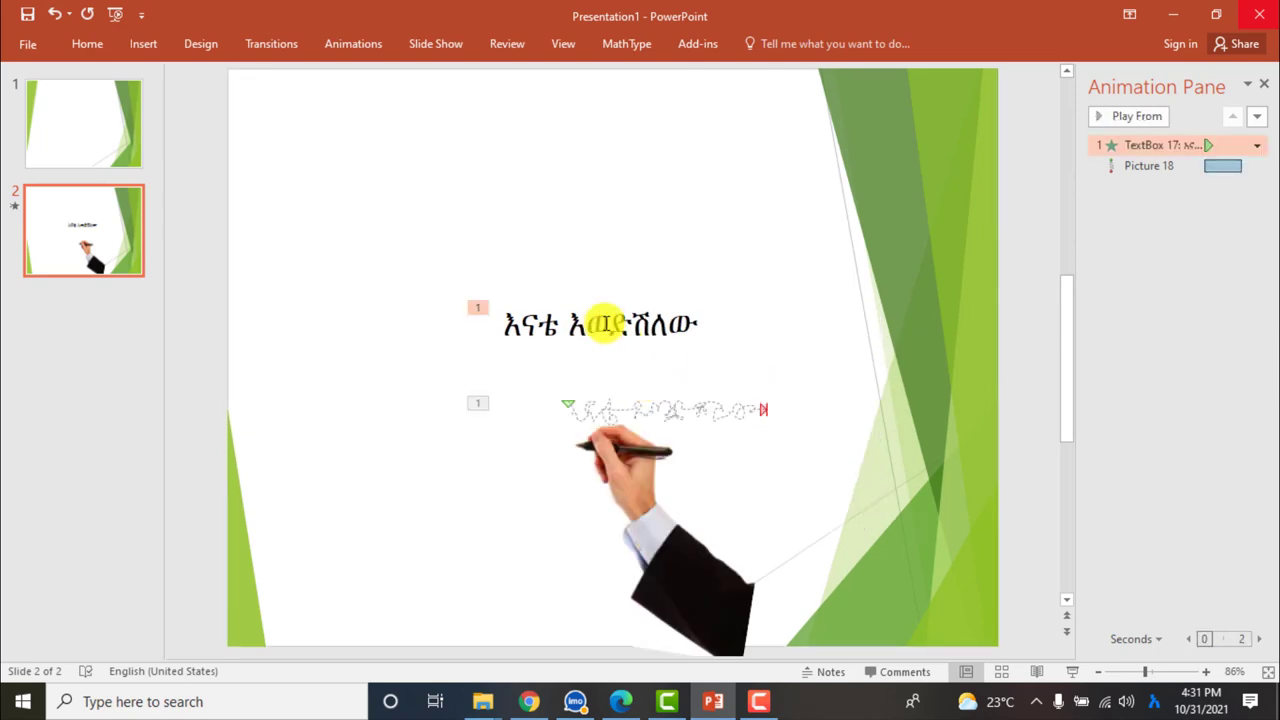
left_click(606, 323)
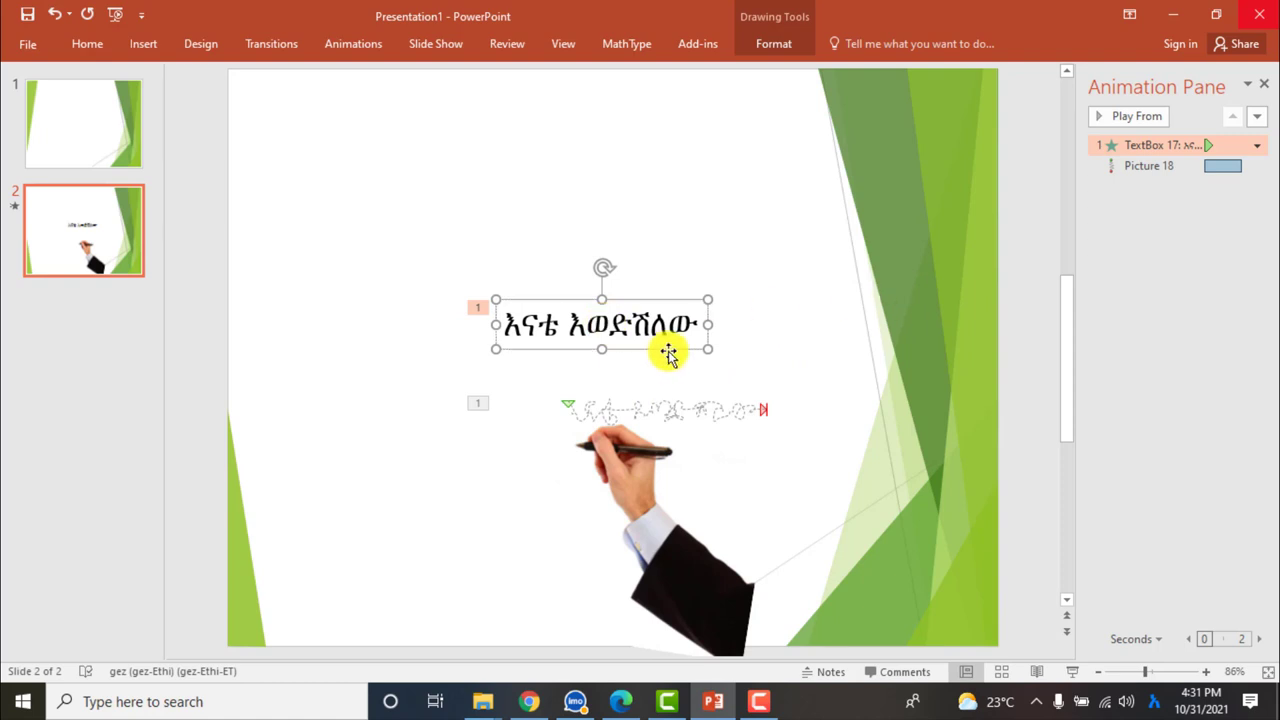
left_click(703, 347)
Give the Amharic text's Appear effect a 0.2-second delay between letters
left_click(1256, 146)
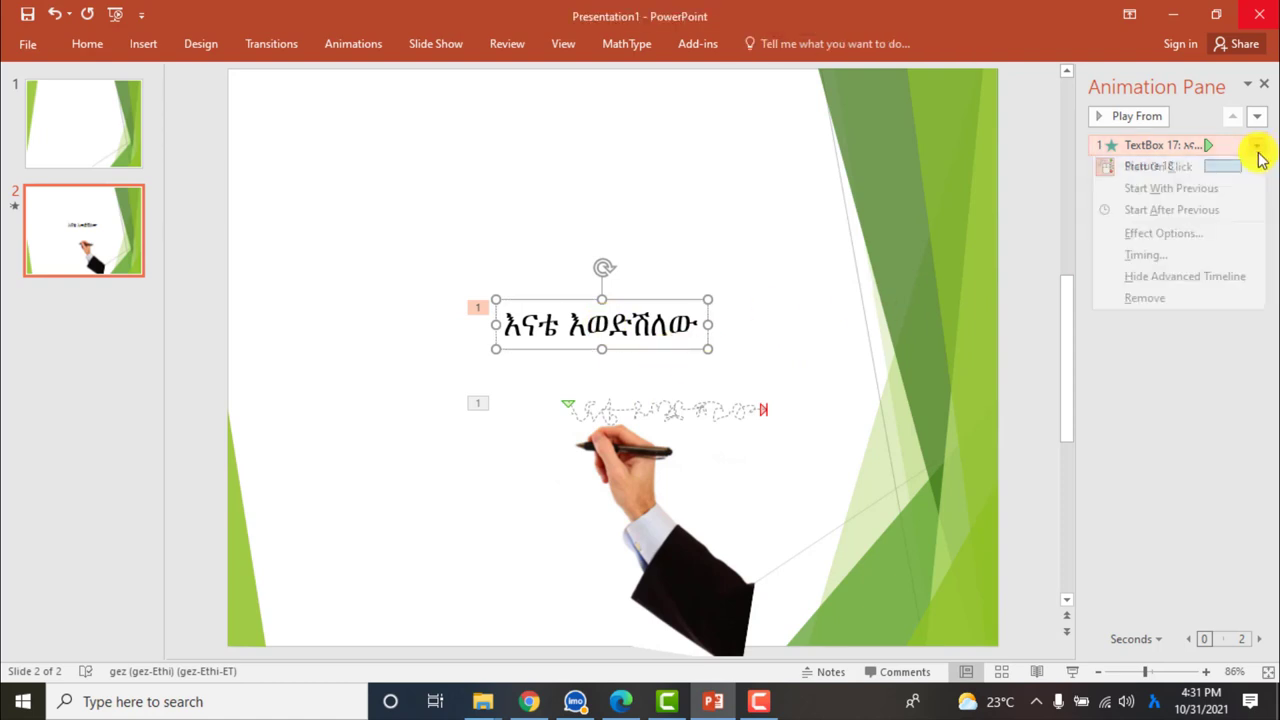
left_click(1193, 235)
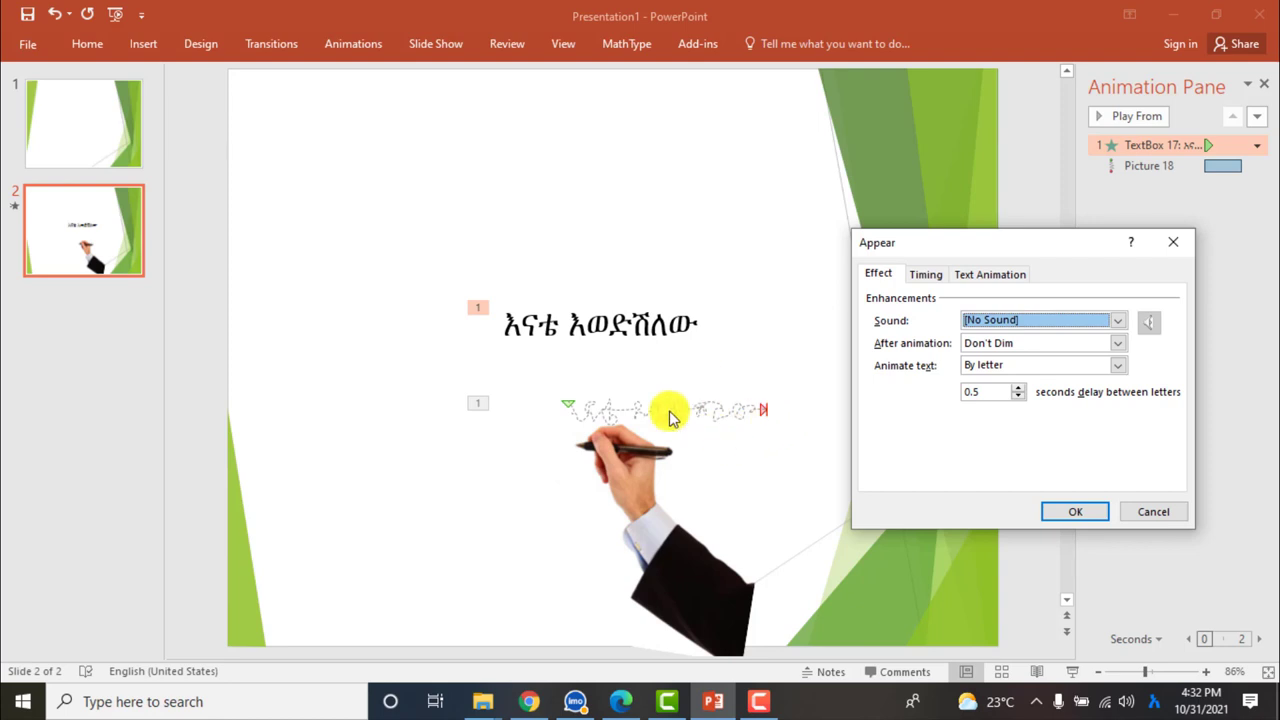
left_click(979, 392)
type("0.2")
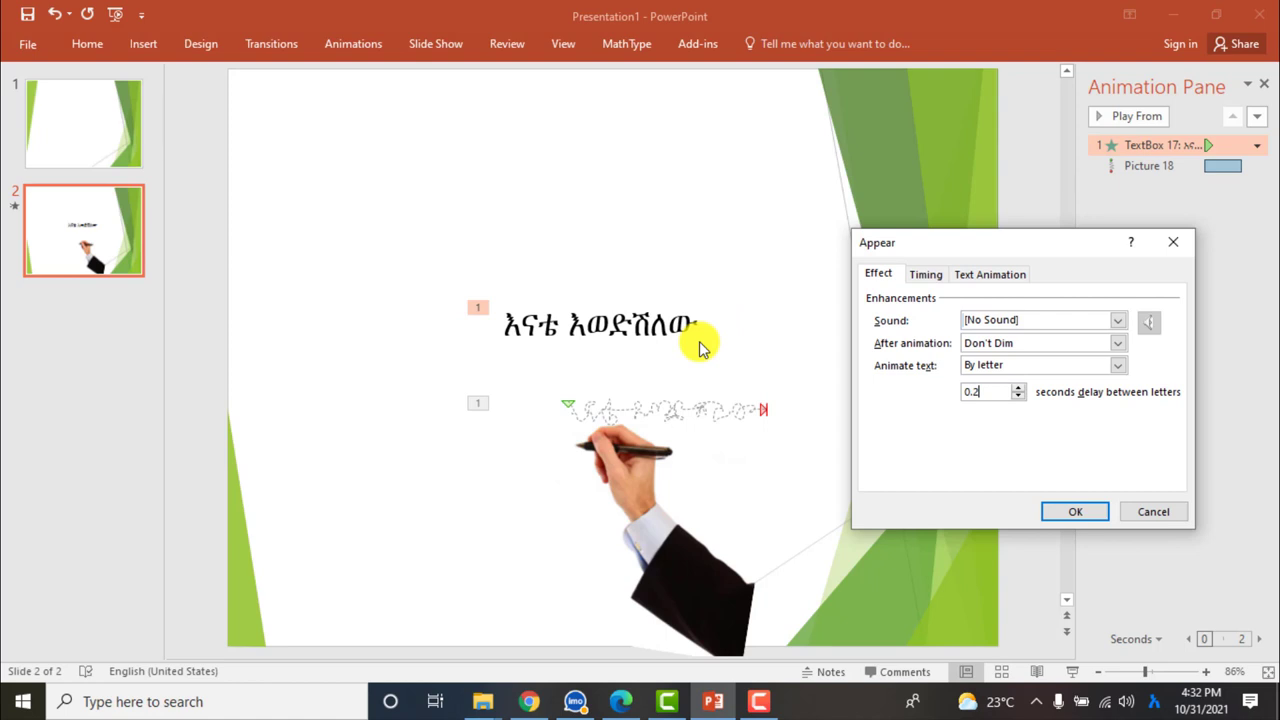
left_click(1060, 512)
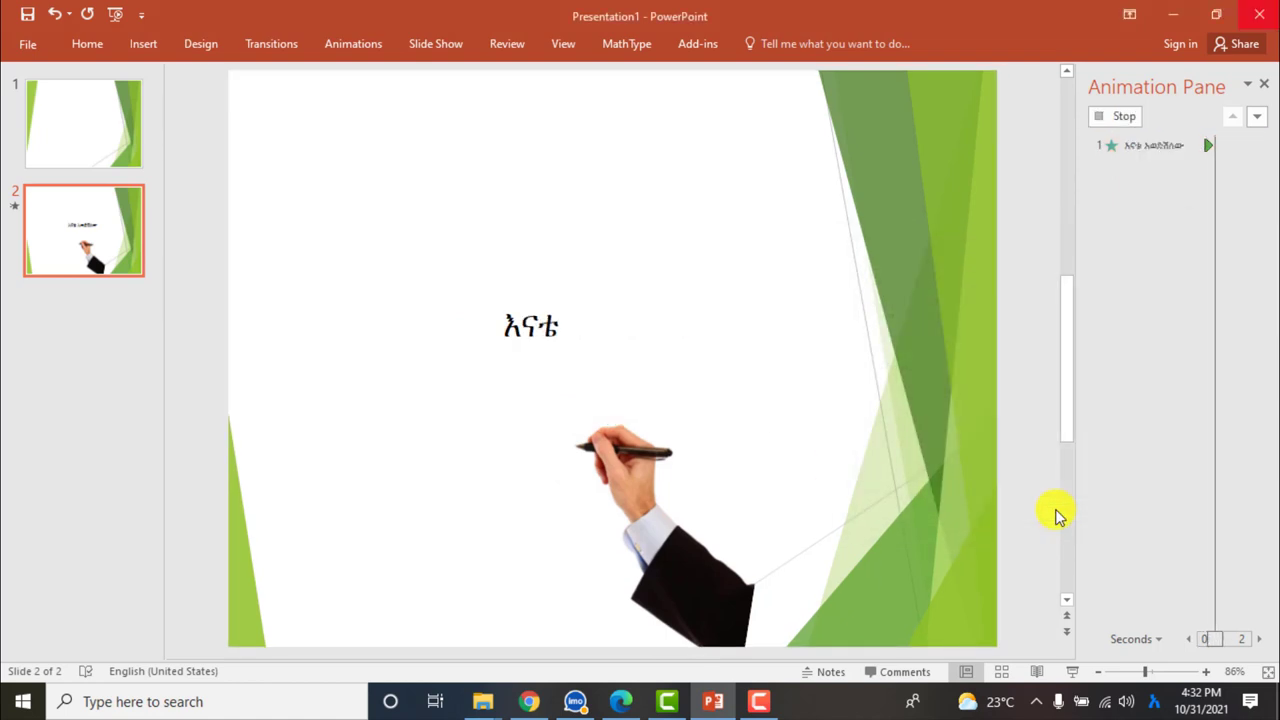
left_click(630, 516)
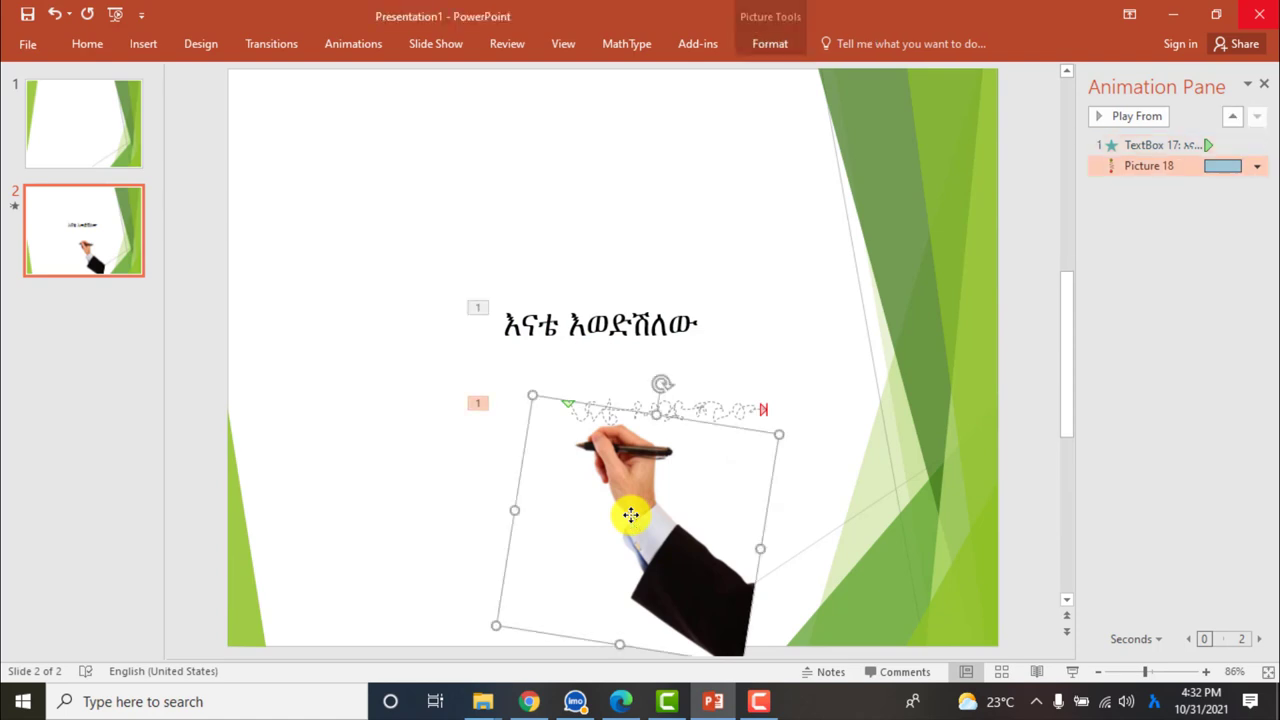
left_click(1253, 169)
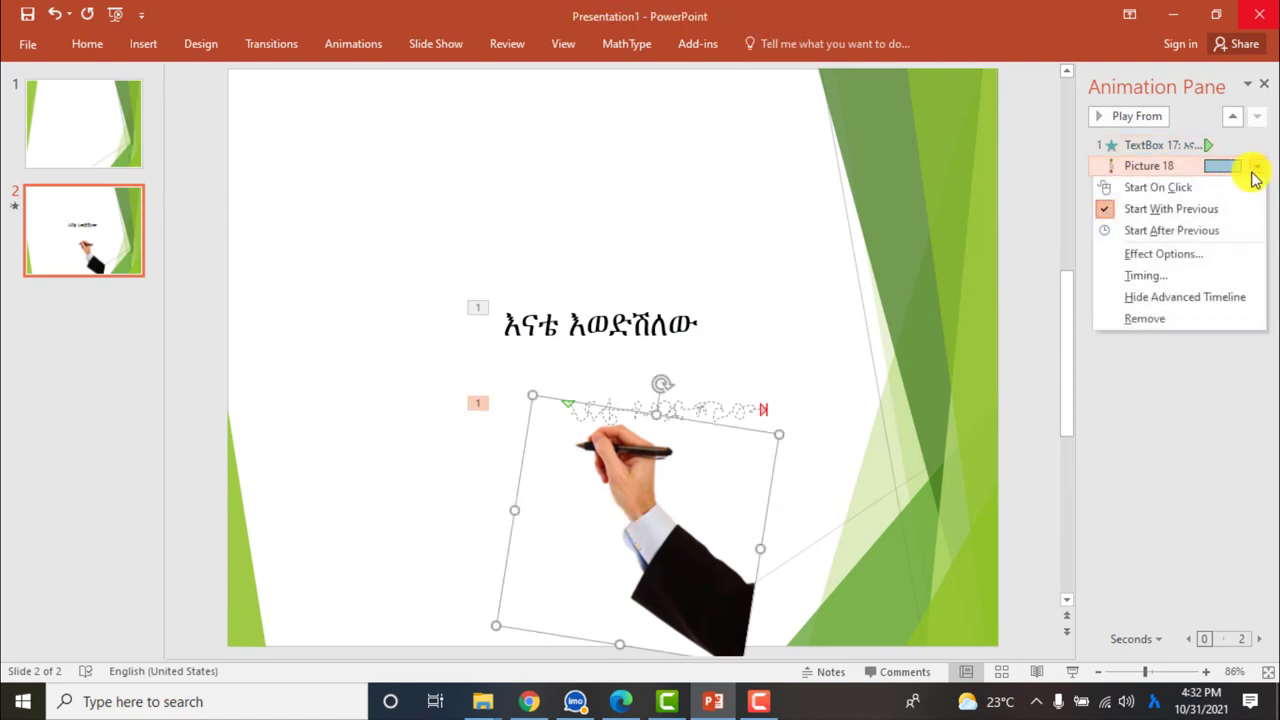
left_click(1165, 254)
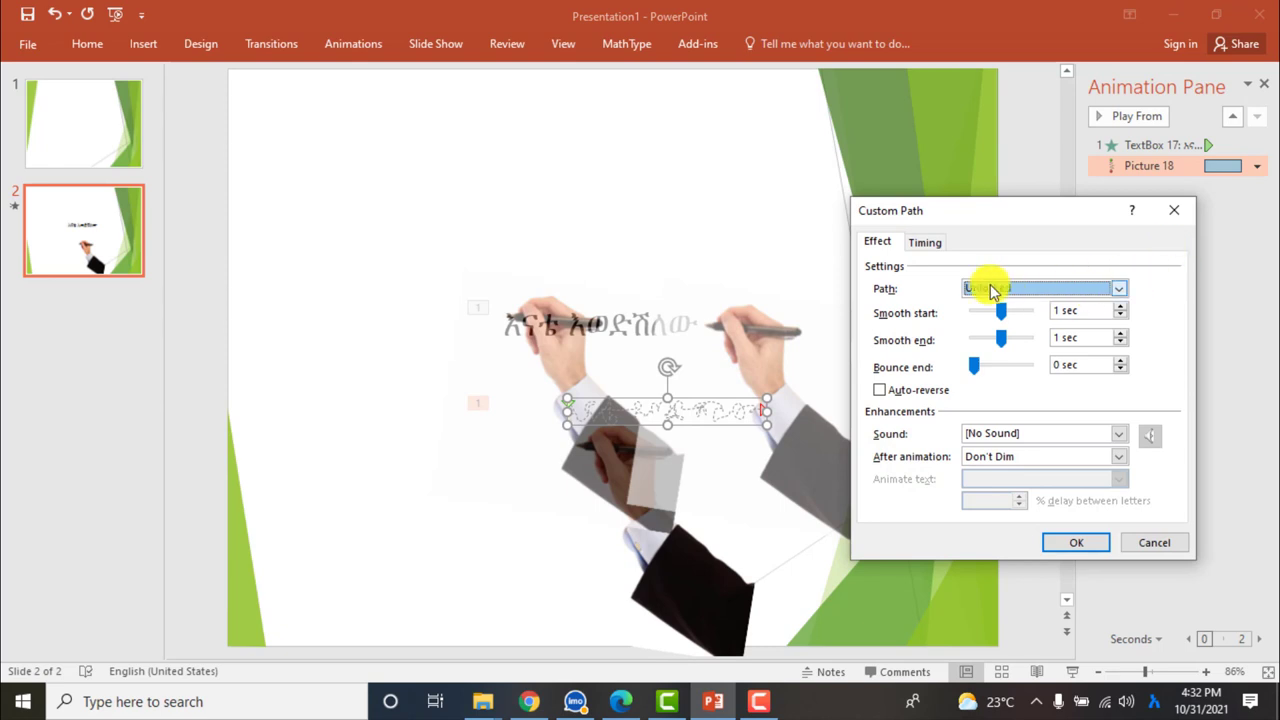
left_click(926, 243)
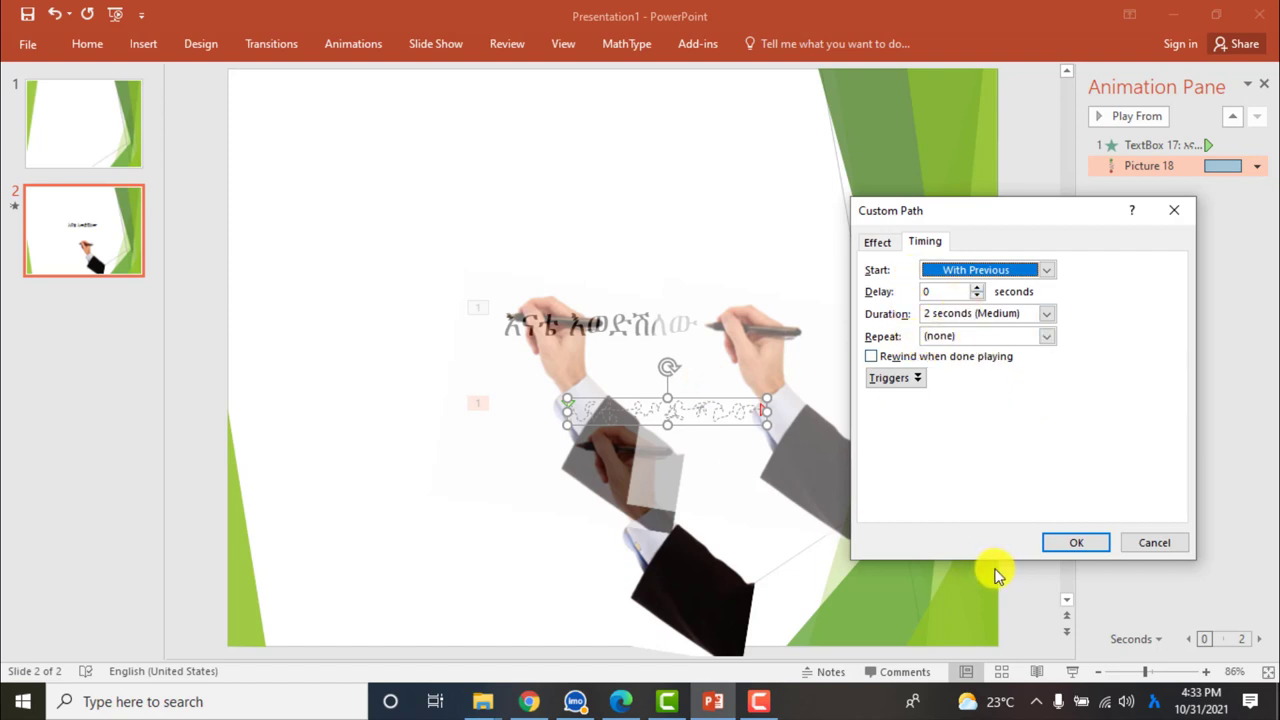
left_click(1047, 548)
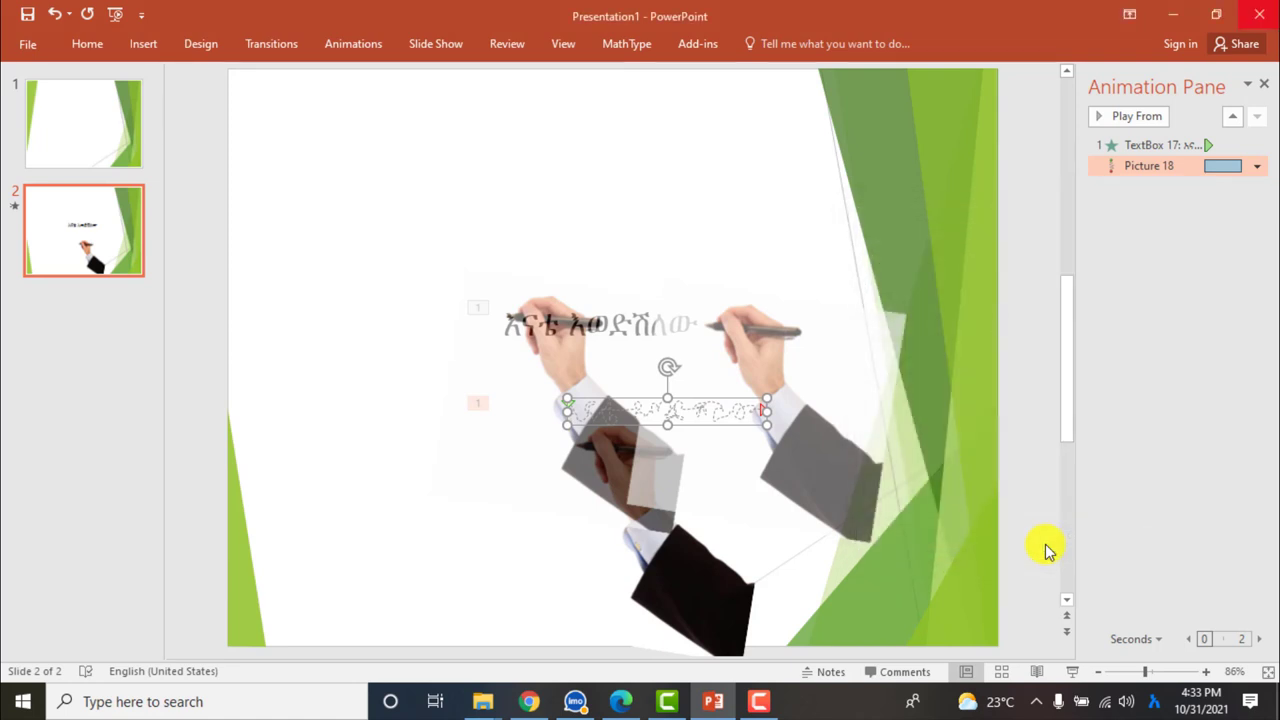
left_click(1100, 118)
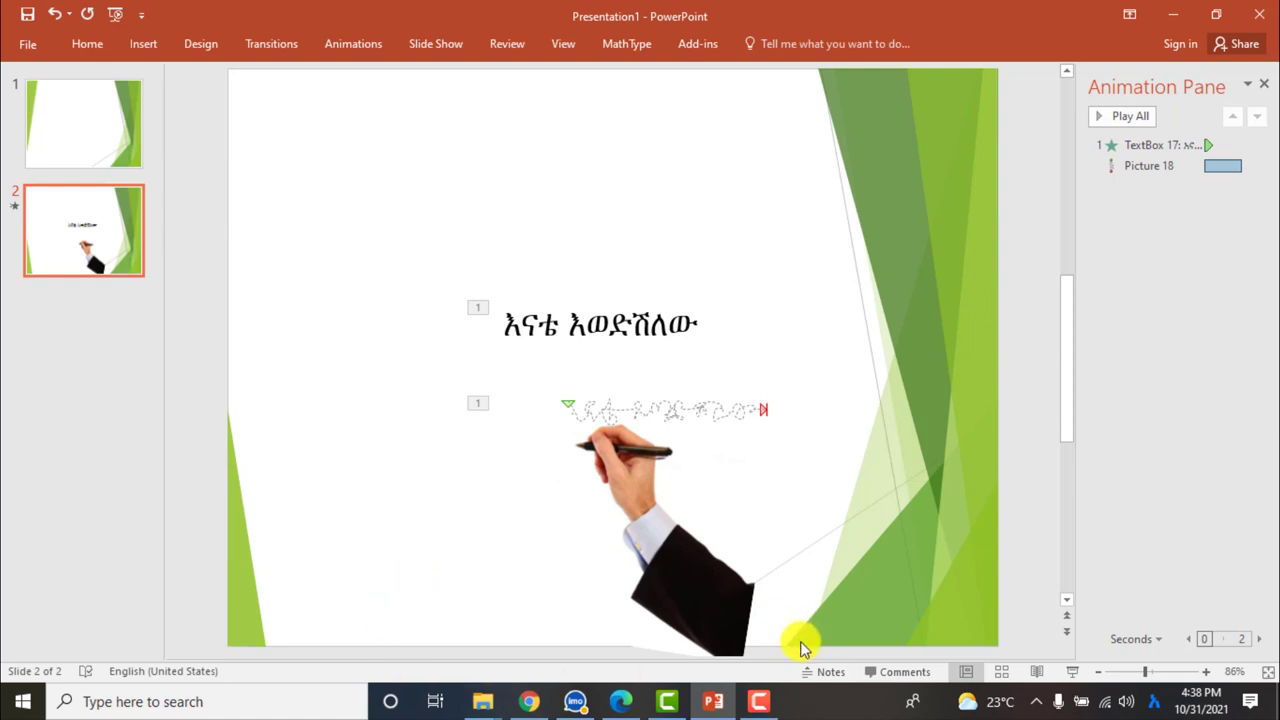
left_click(1072, 672)
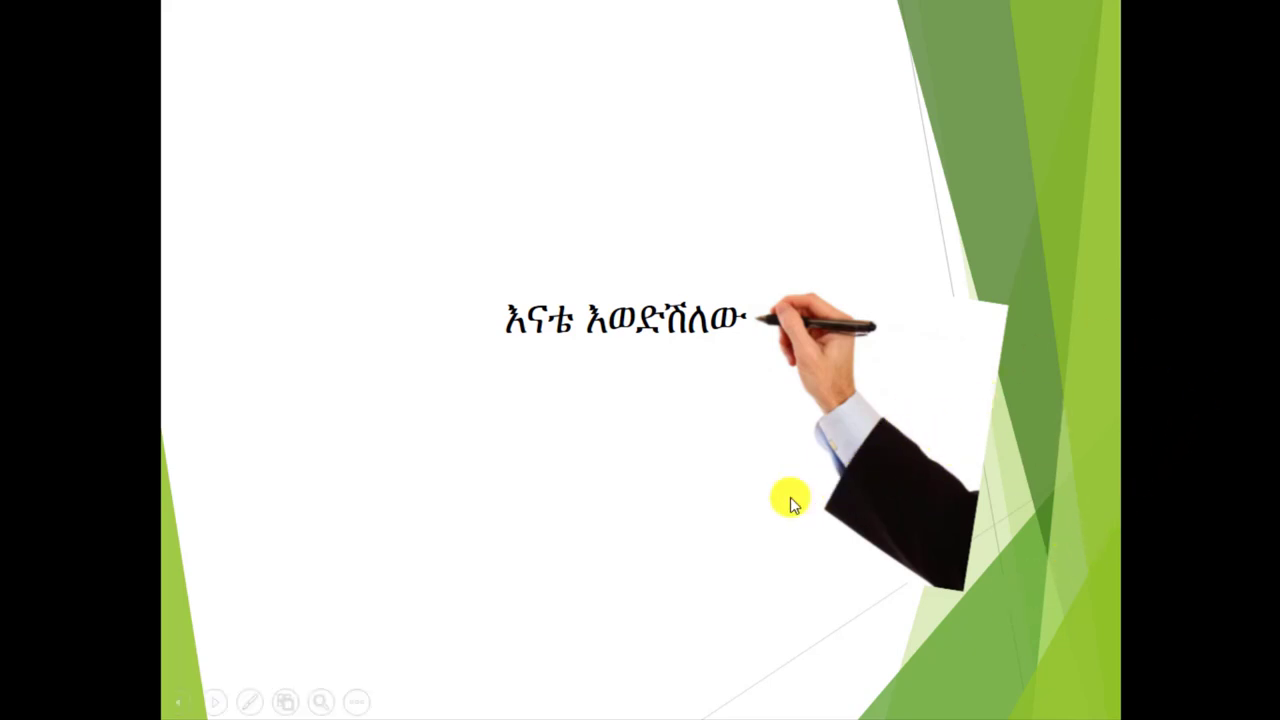
right_click(752, 505)
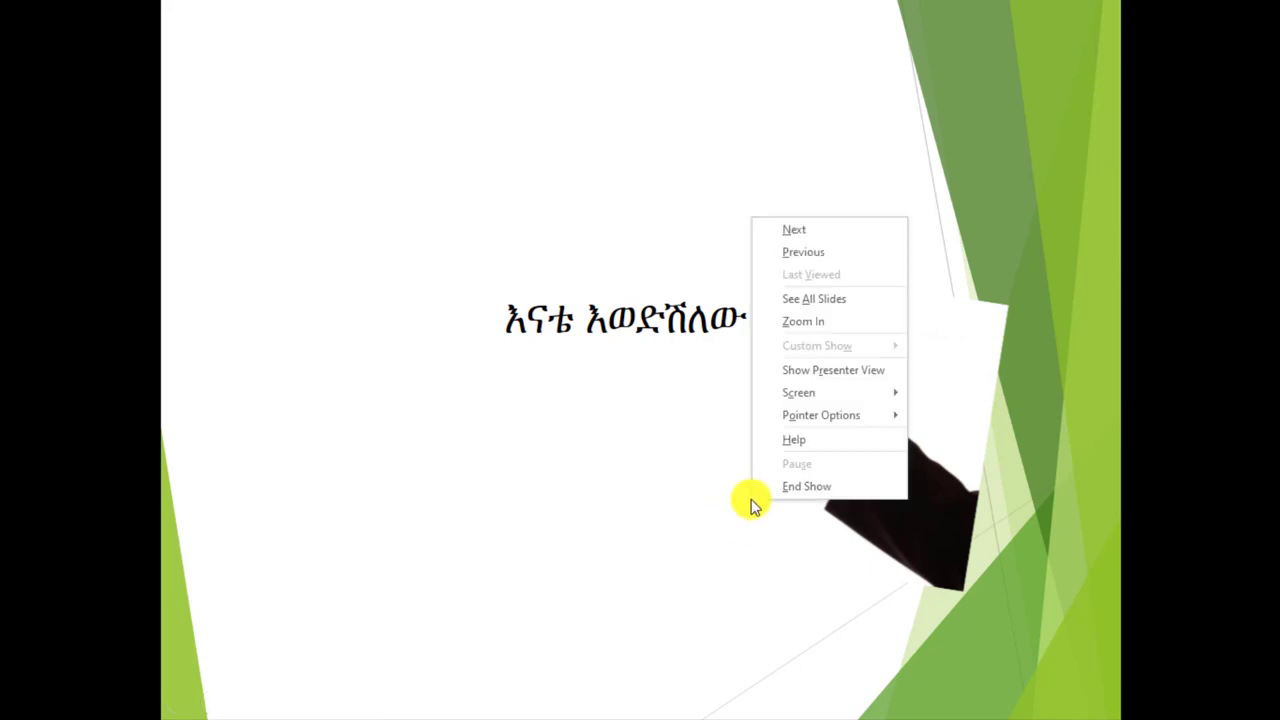
left_click(800, 486)
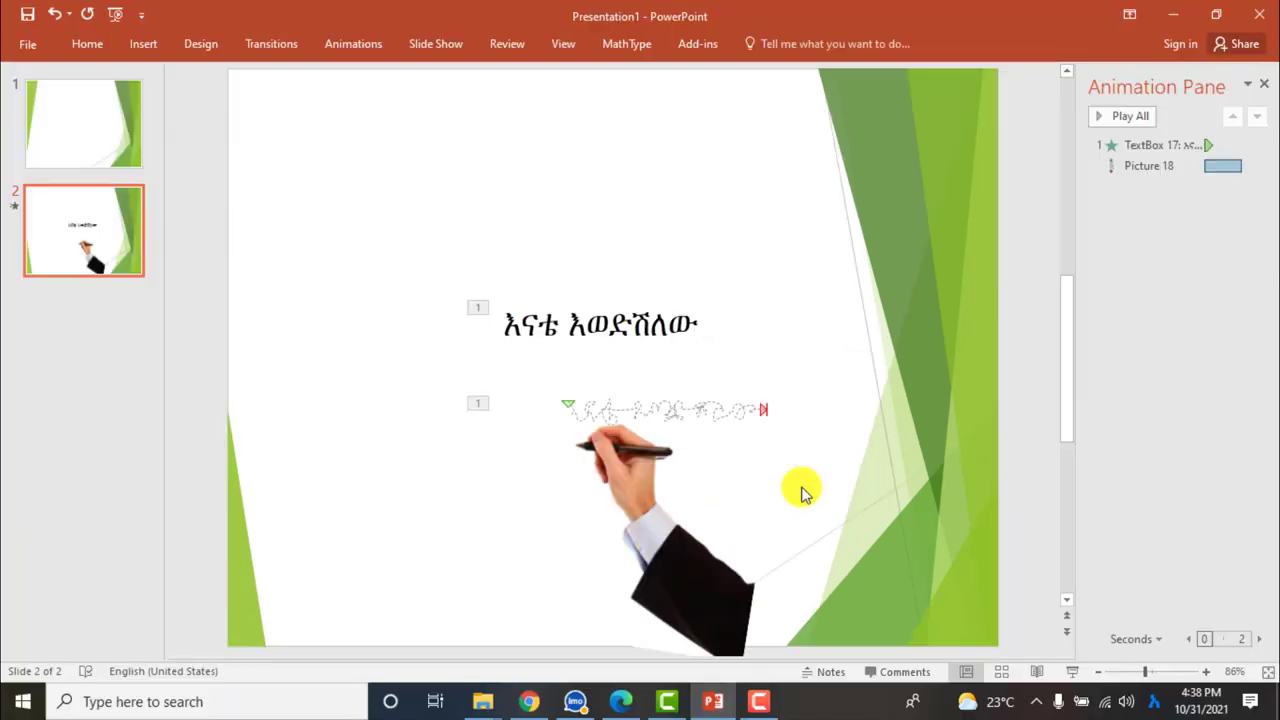
Set Picture 18's motion to Hide After Animation with 0-second smooth start and end
left_click(677, 563)
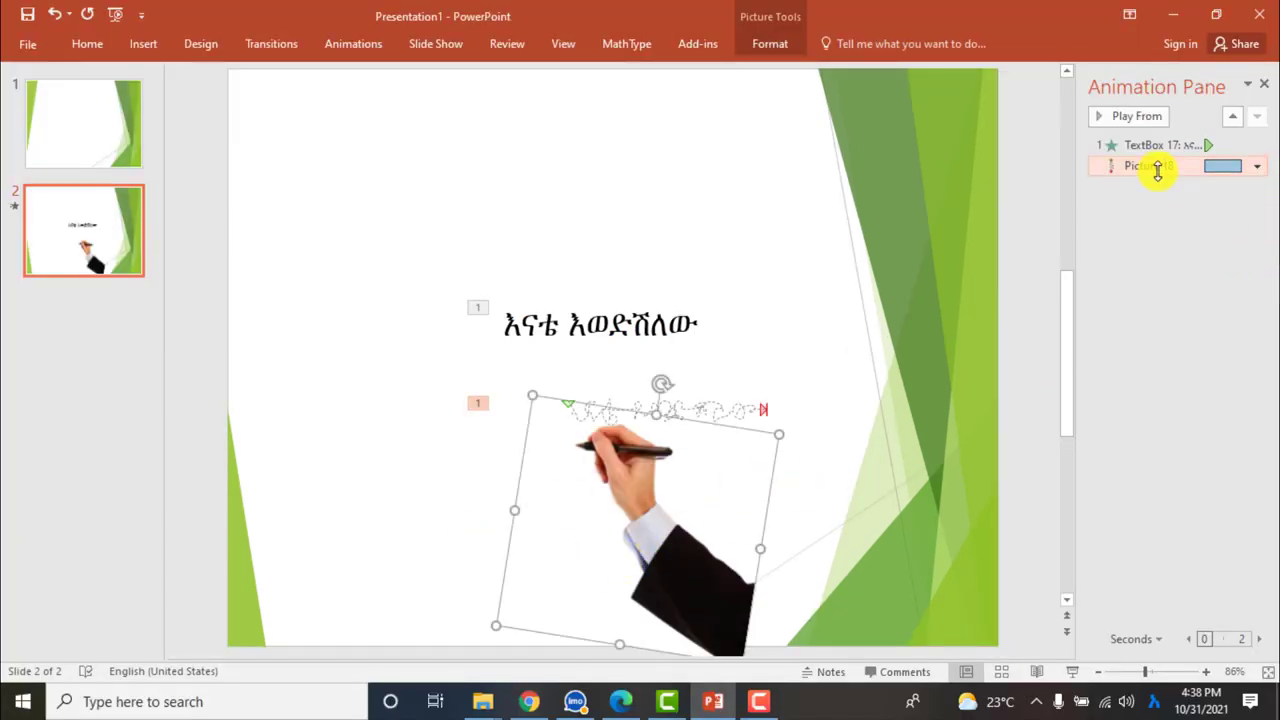
left_click(1255, 167)
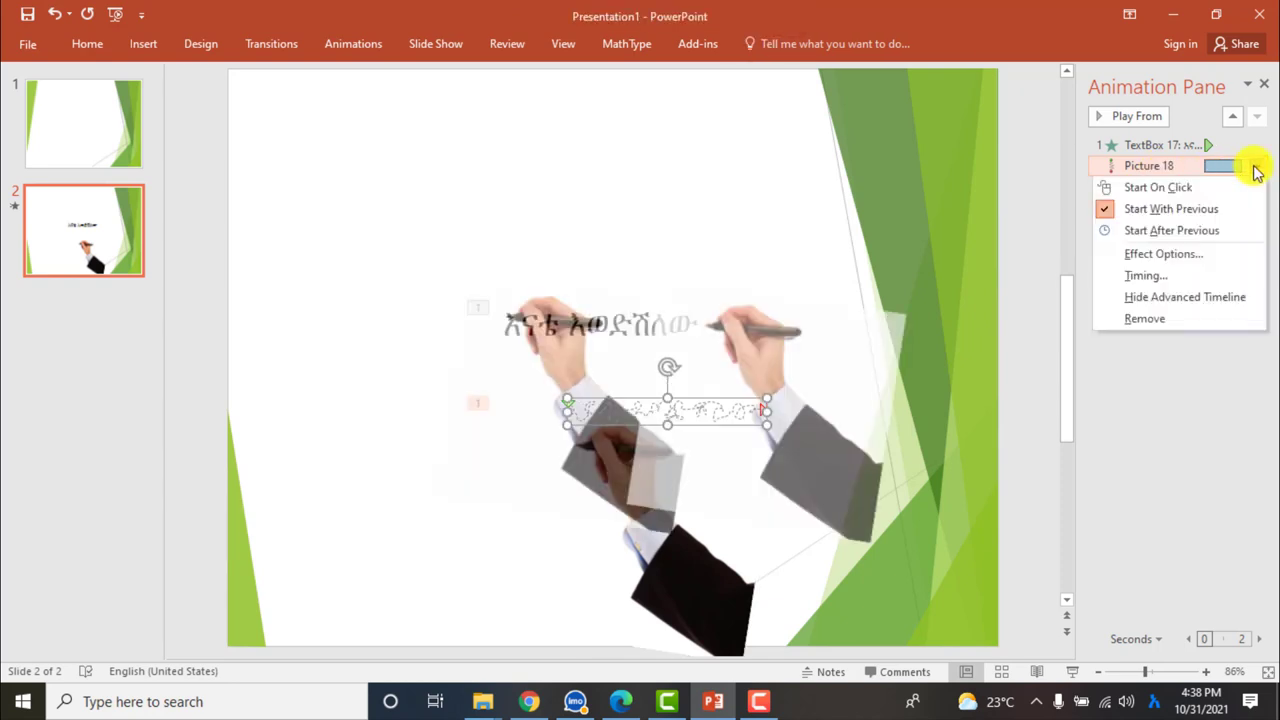
left_click(1170, 256)
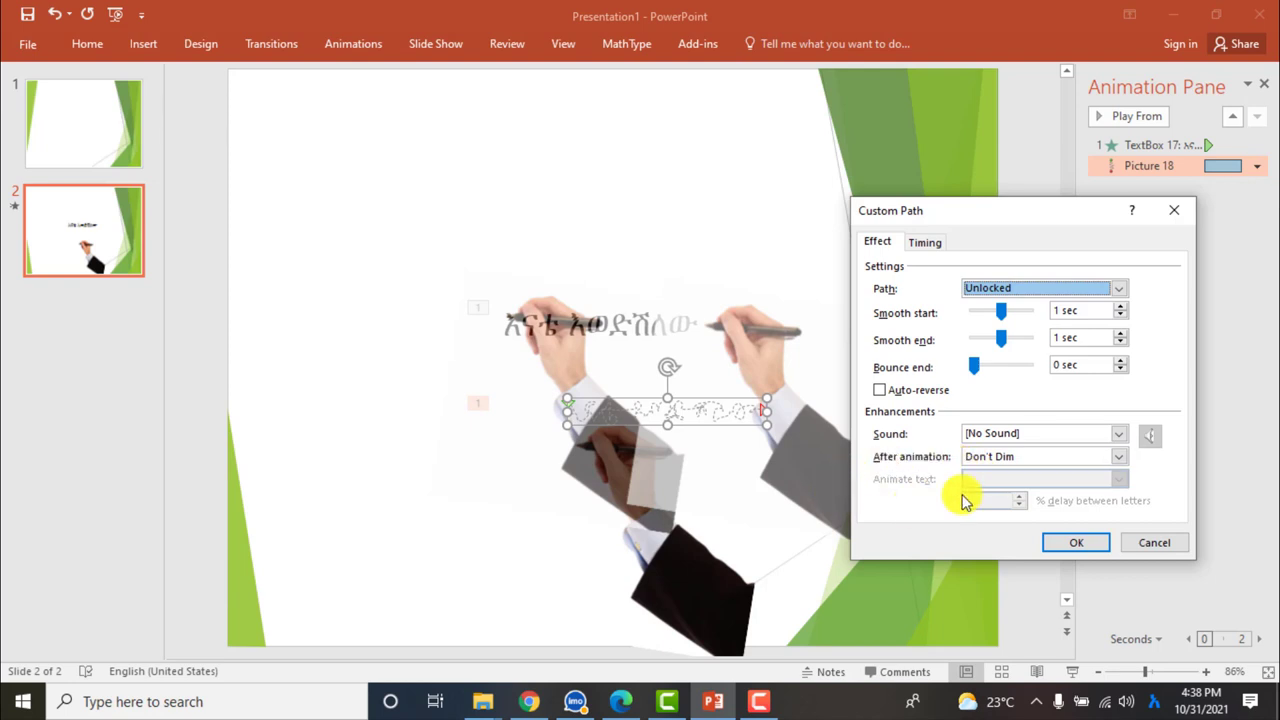
left_click(1119, 457)
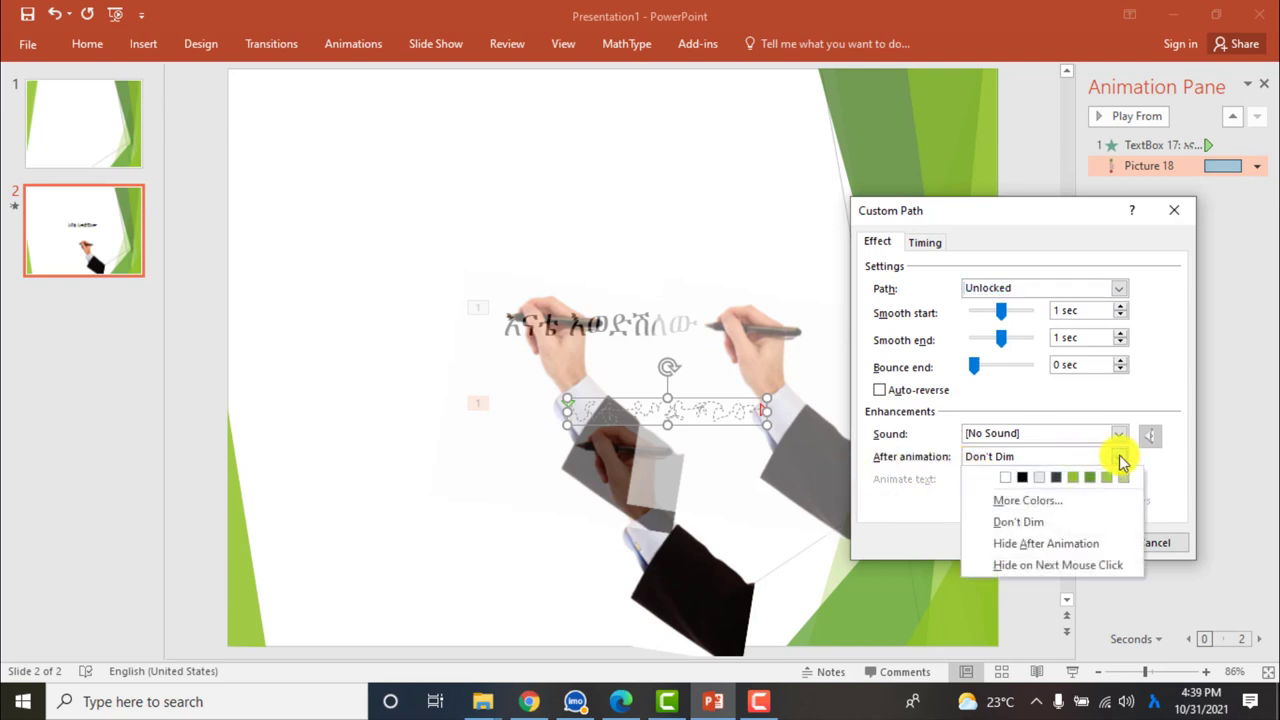
left_click(1050, 545)
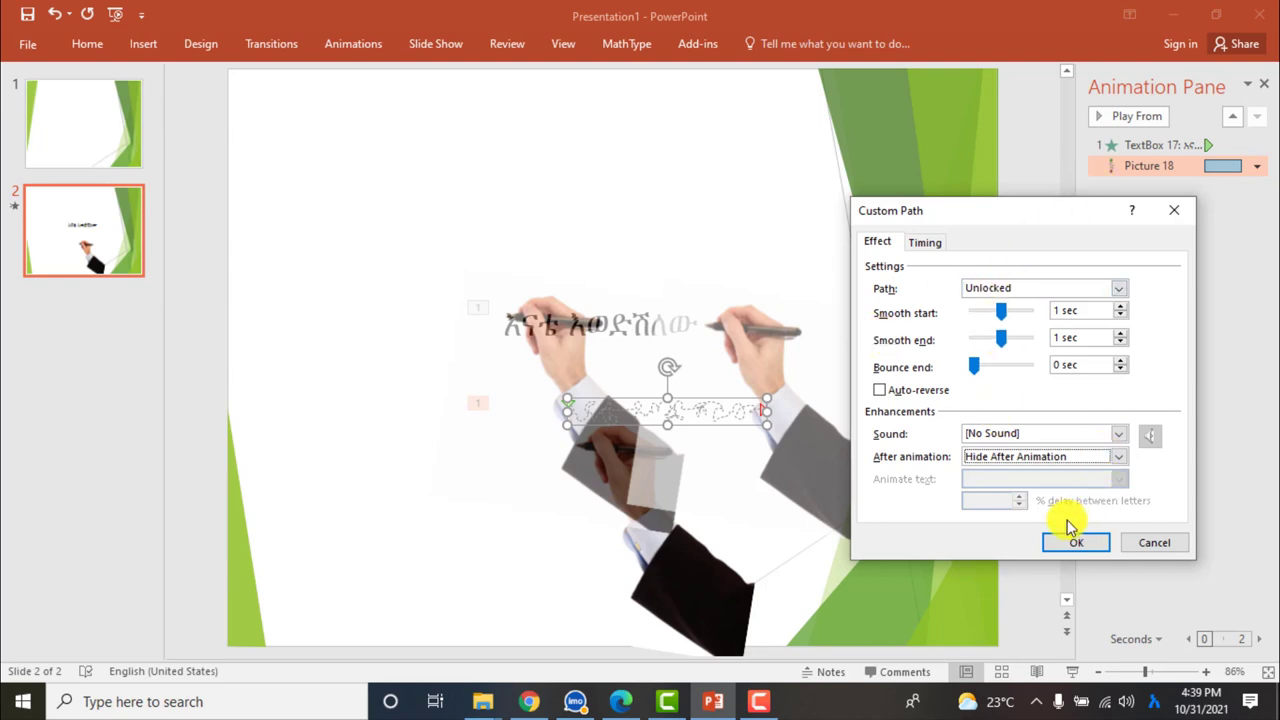
mouse_move(1001, 312)
left_mouse_down()
mouse_move(974, 312)
mouse_move(952, 343)
left_mouse_up()
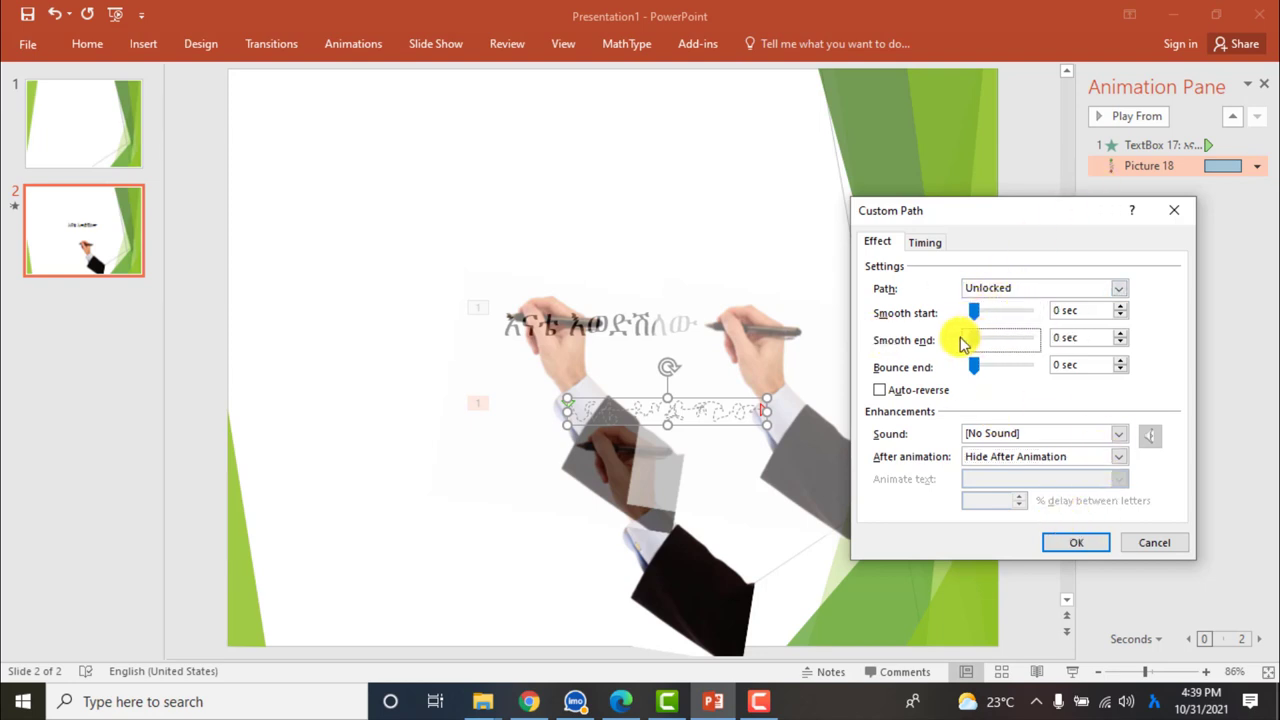
left_click(1060, 545)
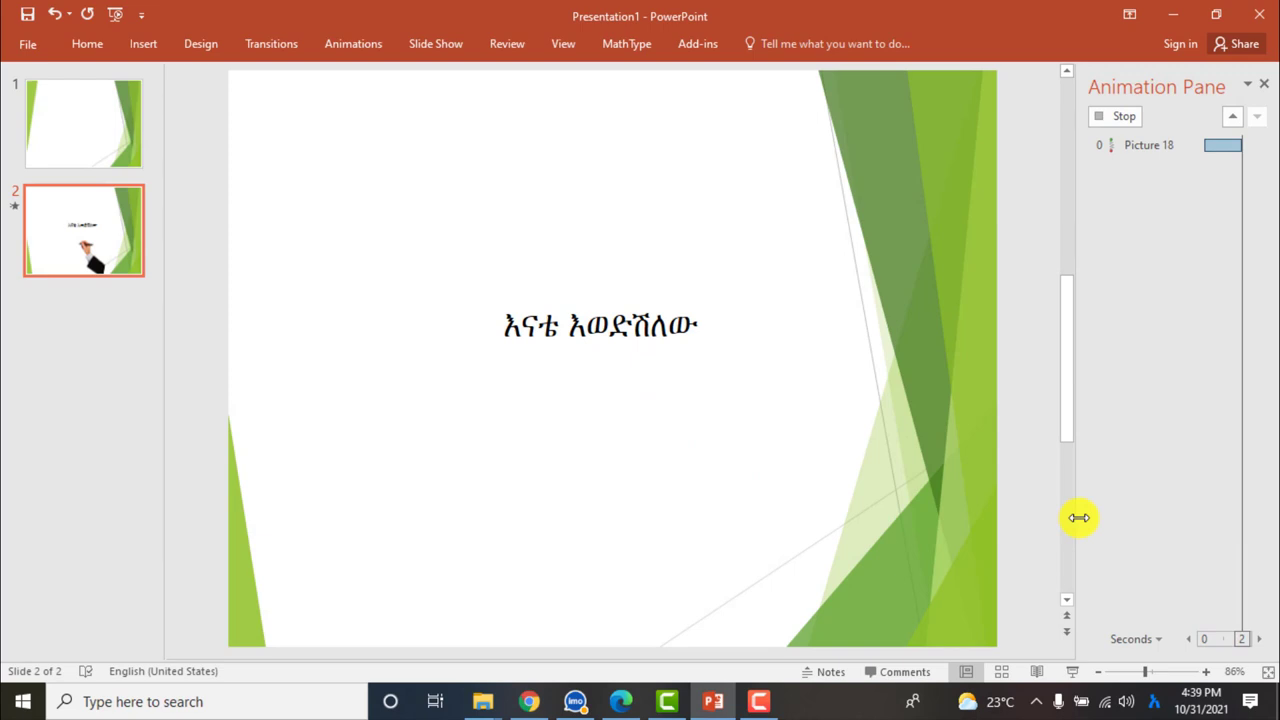
left_click(763, 701)
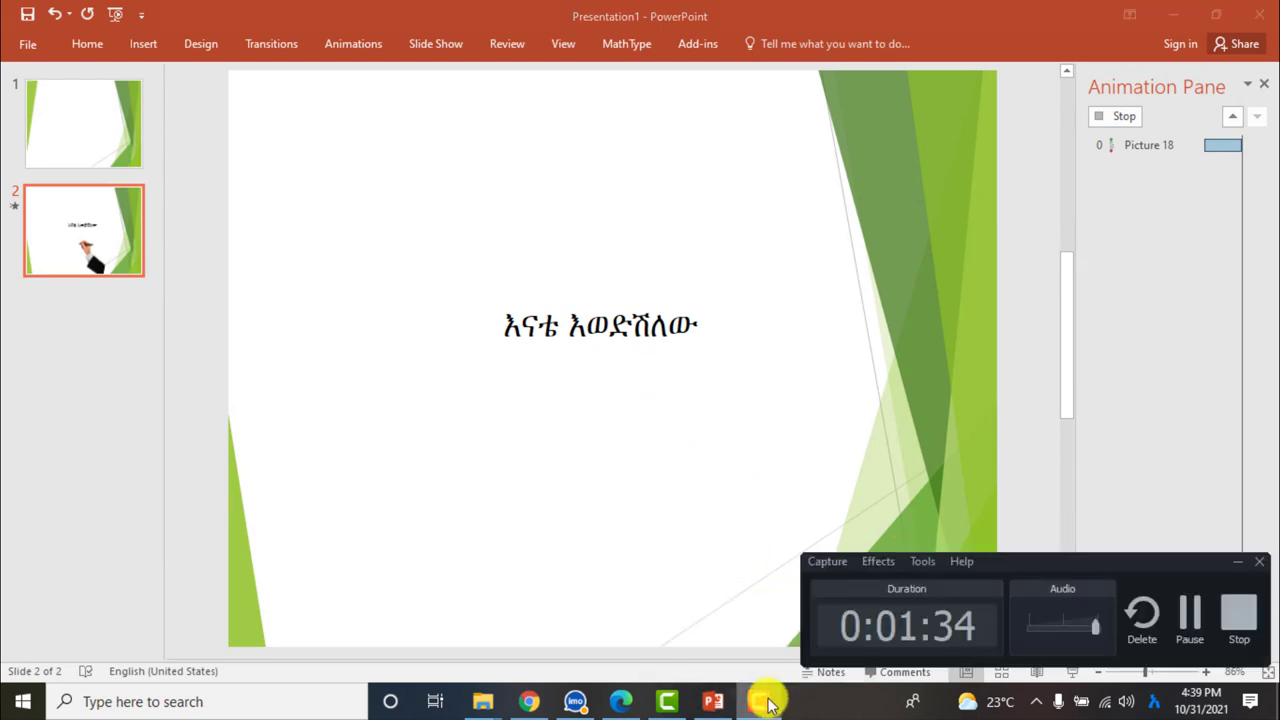